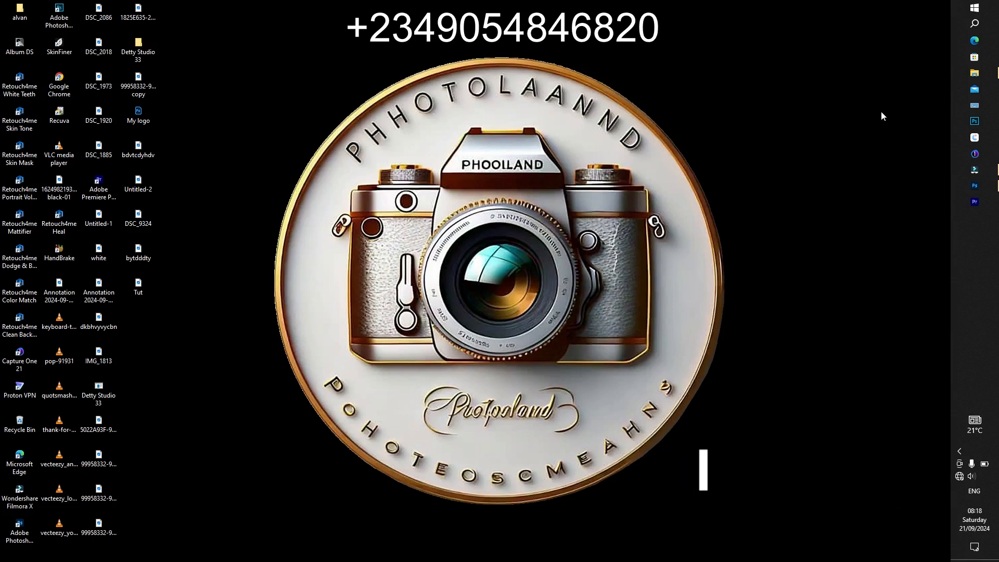
Switch to Photoshop and open the recent file DSC_9324.psd
{"action": "key", "text": "alt+Tab"}
{"action": "key", "text": "alt+Tab"}
{"action": "key", "text": "alt+Tab"}
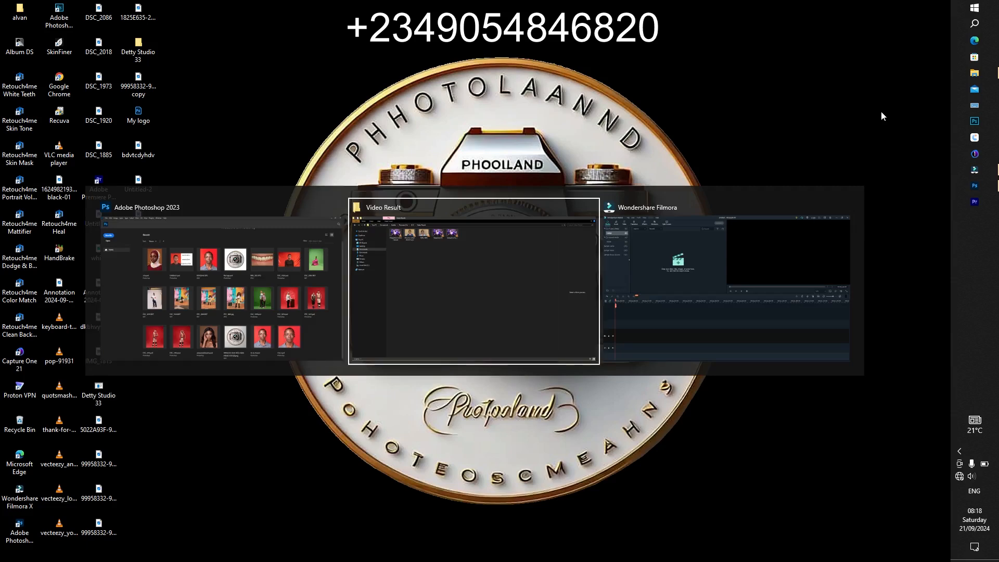
{"action": "key", "text": "alt+Tab"}
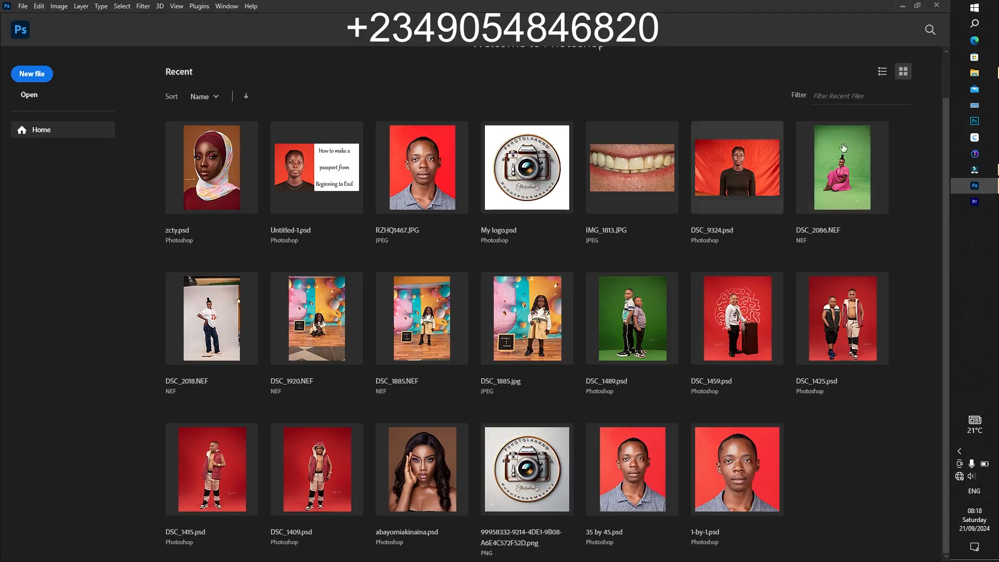
{"action": "left_click", "coordinate": [728, 169]}
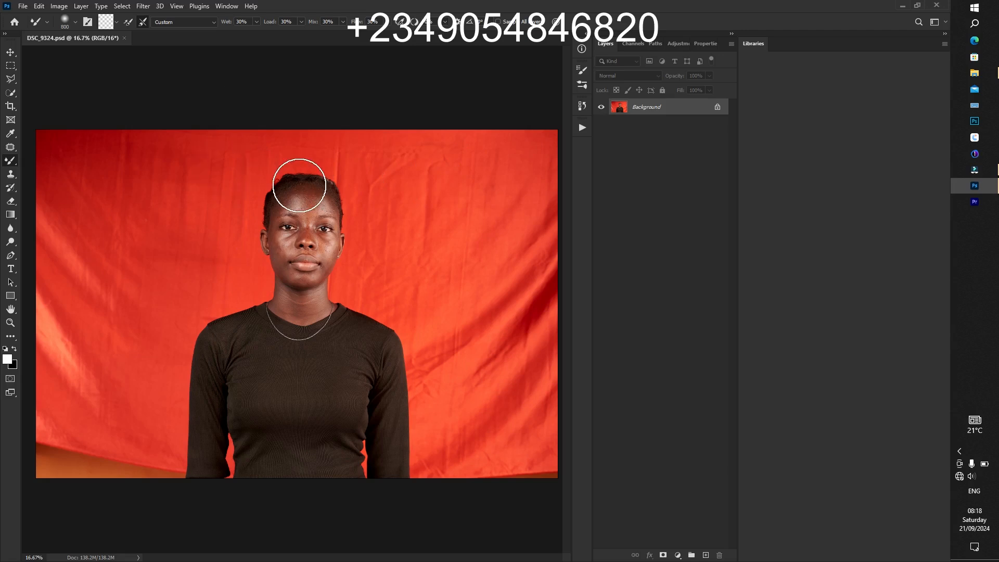
Crop the portrait to a 35:45 ratio around the subject using the Crop tool
{"action": "left_click", "coordinate": [11, 106]}
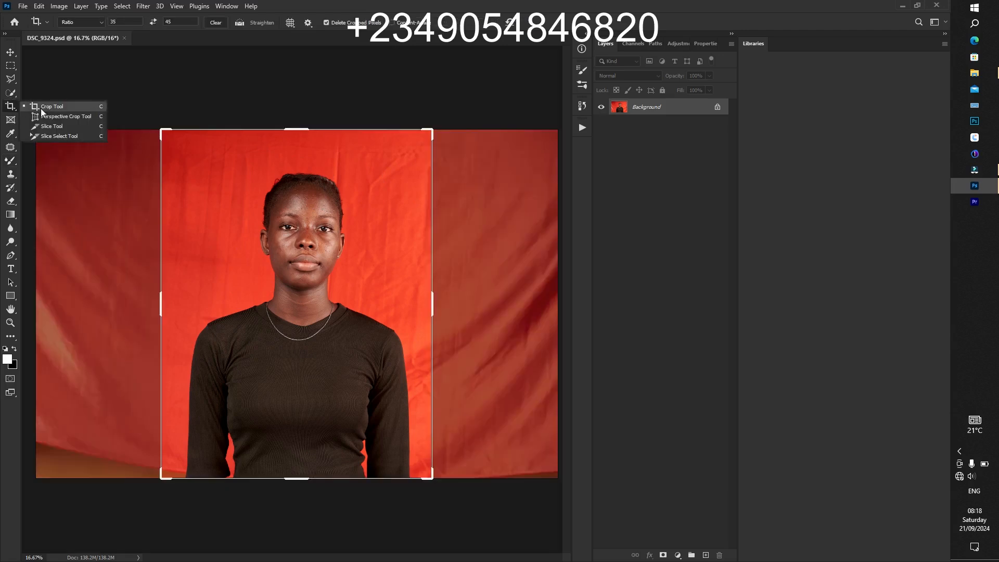
{"action": "left_click", "coordinate": [42, 108]}
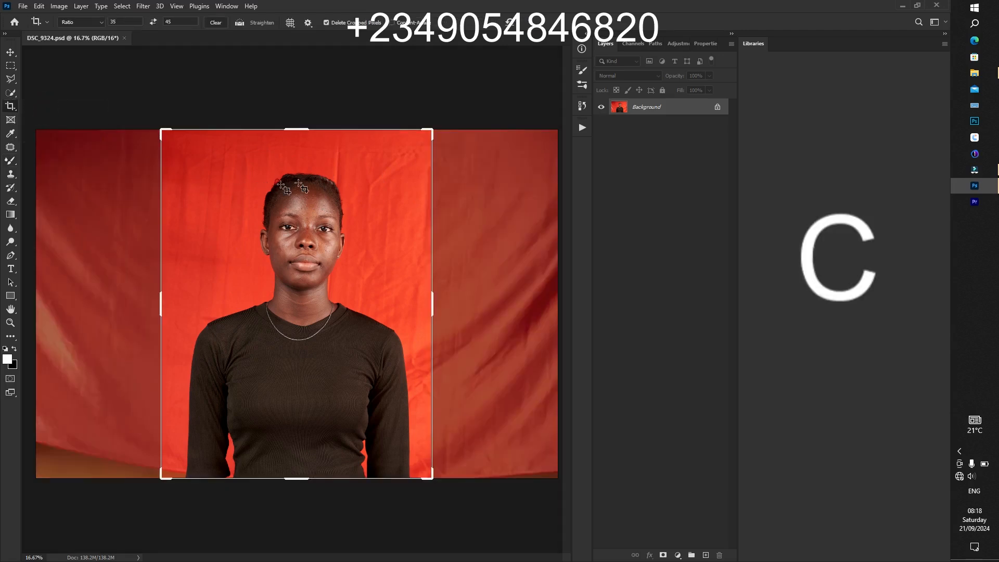
{"action": "left_click", "coordinate": [337, 251]}
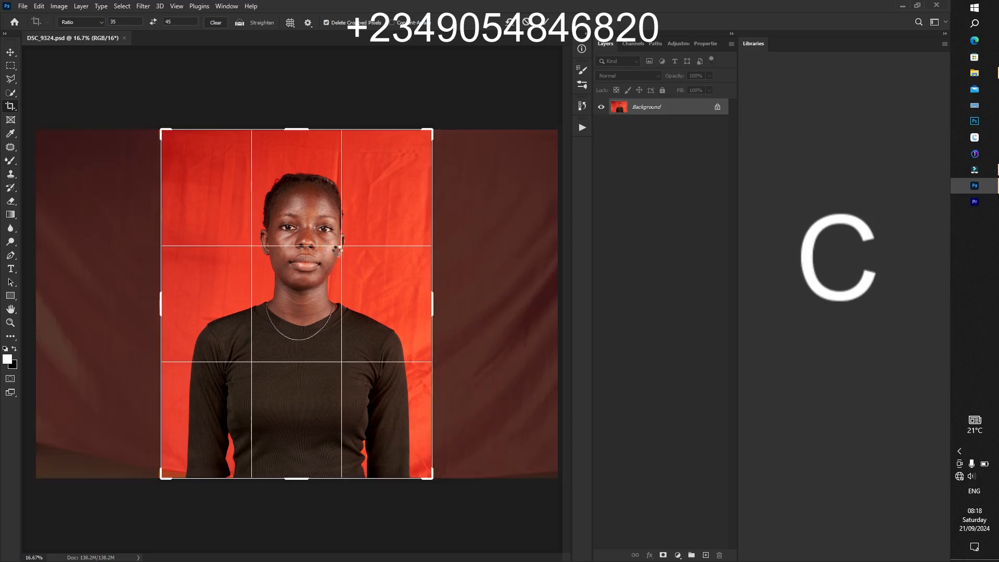
{"action": "left_click_drag", "start_coordinate": [337, 249], "coordinate": [335, 264]}
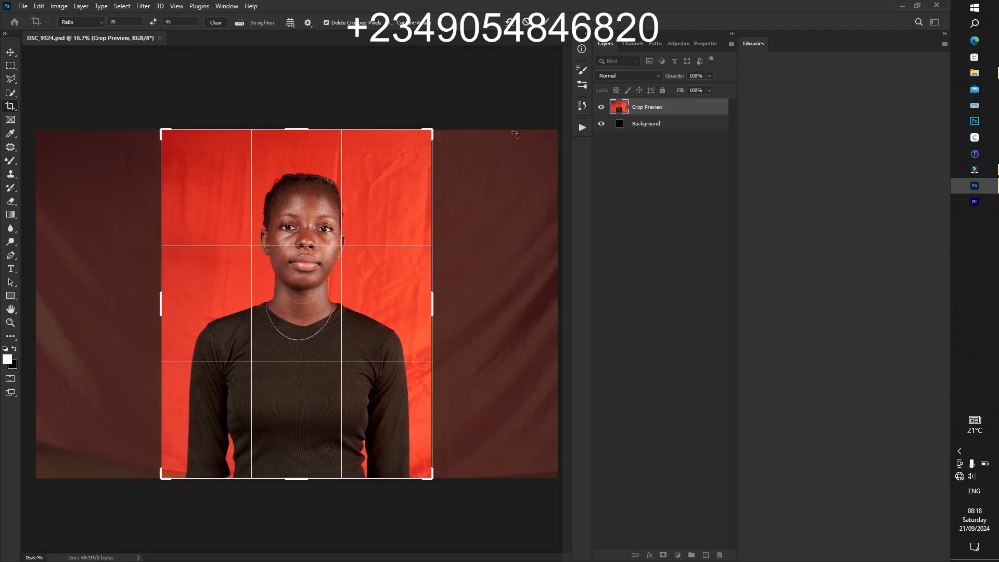
{"action": "left_click", "coordinate": [546, 22]}
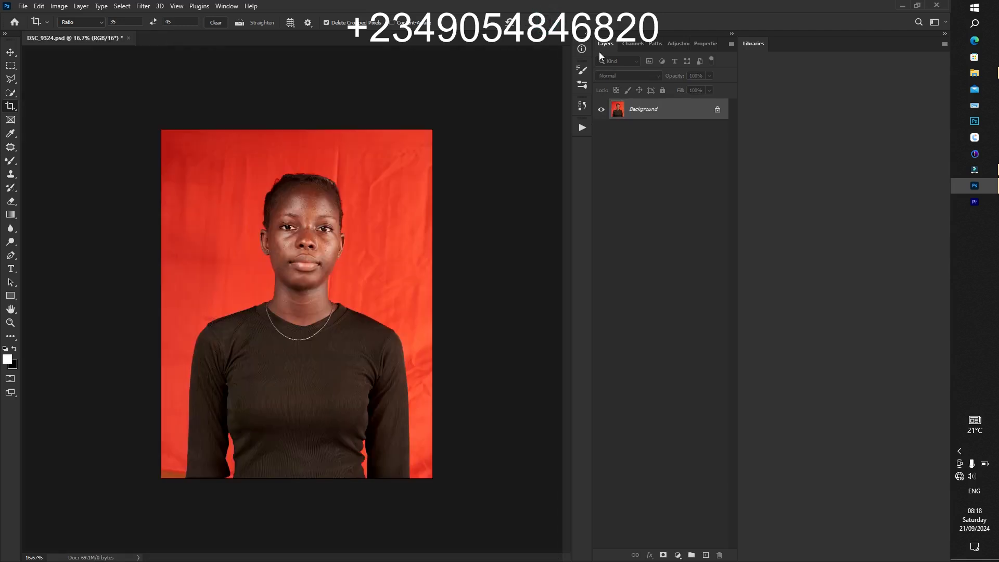
Unlock the Background layer to turn it into a regular editable layer
{"action": "left_click", "coordinate": [717, 110]}
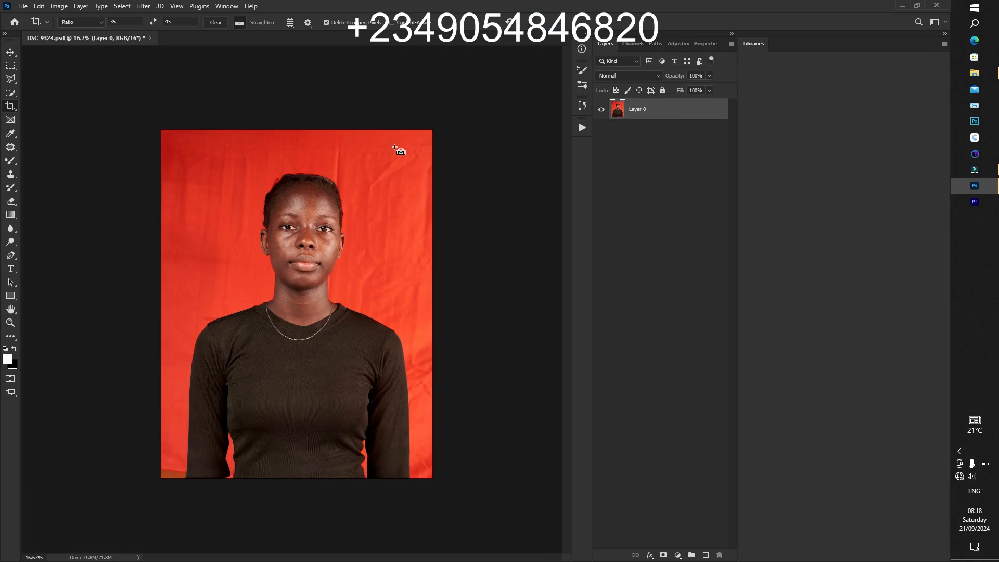
{"action": "key", "text": "ctrl+plus"}
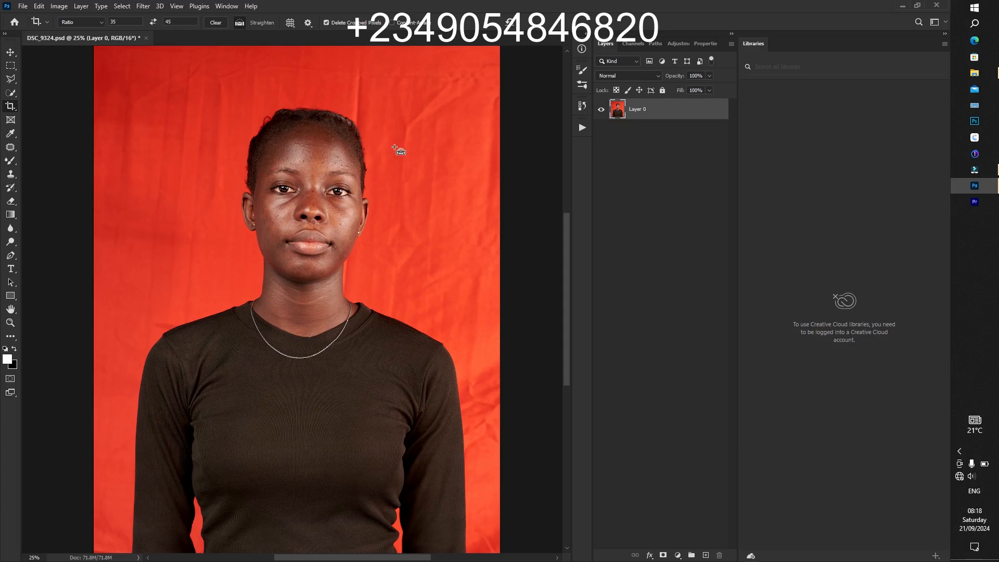
{"action": "key", "text": "ctrl+minus"}
Scale the portrait layer proportionally to about 138.7% and rotate it about -2.59° to straighten the head
{"action": "key", "text": "v"}
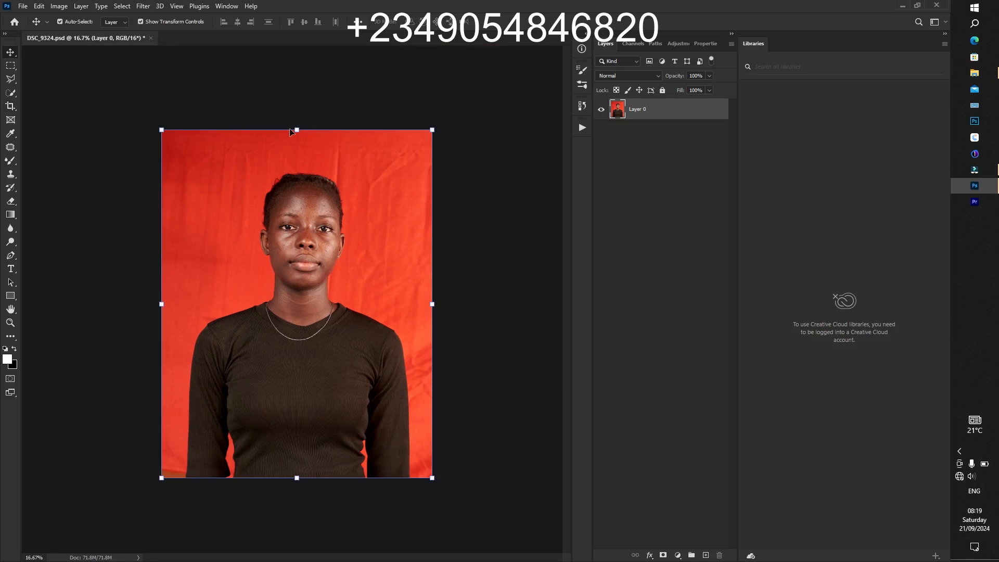
{"action": "left_click", "coordinate": [140, 22]}
{"action": "left_click", "coordinate": [140, 22]}
{"action": "key", "text": "ctrl+minus"}
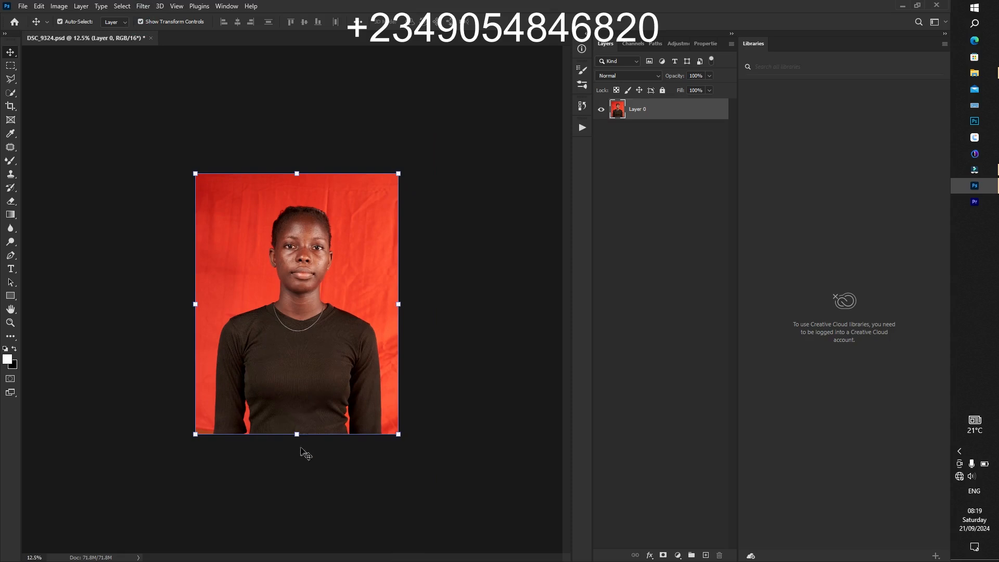
{"action": "left_click_drag", "start_coordinate": [297, 435], "coordinate": [301, 535]}
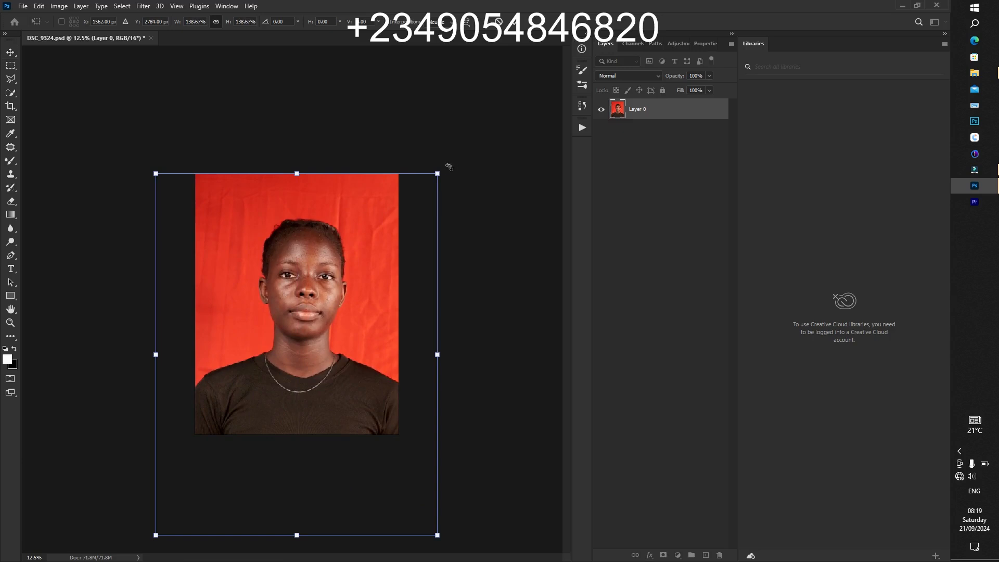
{"action": "left_click_drag", "start_coordinate": [449, 167], "coordinate": [438, 160]}
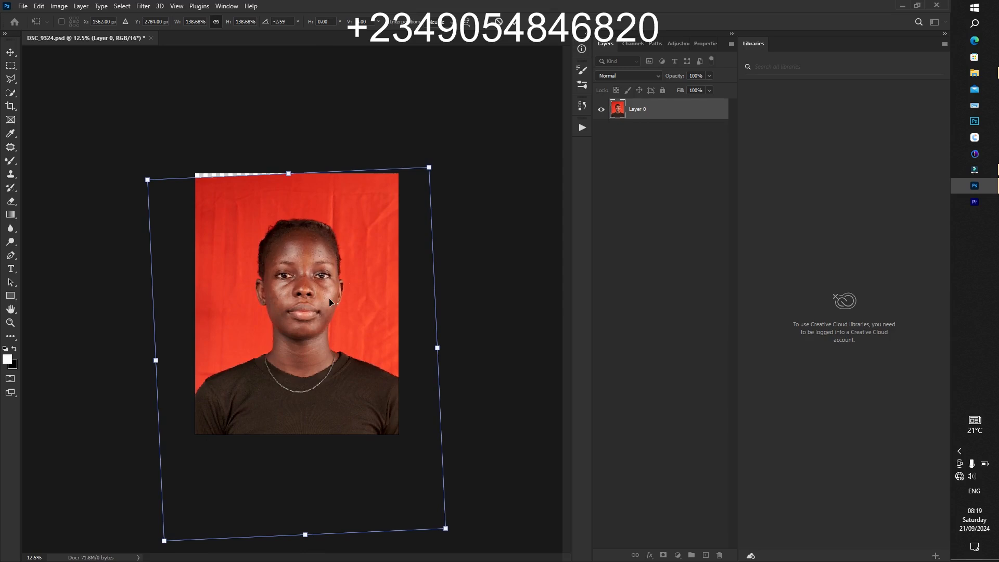
Enlarge the portrait layer to about 154%, nudge it slightly left to centre the face, and apply the transform
{"action": "key", "text": "ctrl+minus"}
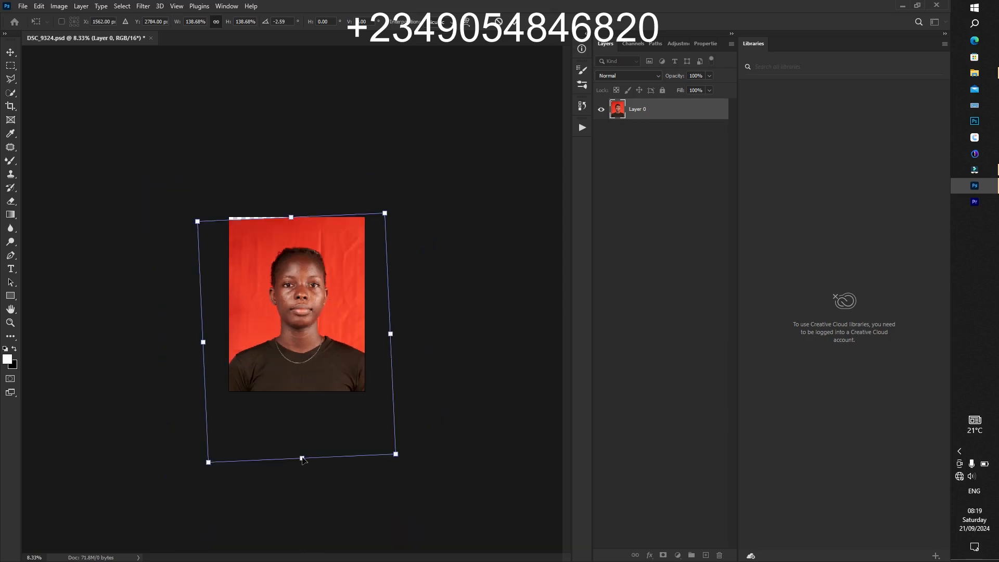
{"action": "left_click_drag", "start_coordinate": [302, 458], "coordinate": [304, 485]}
{"action": "key", "text": "Left"}
{"action": "key", "text": "Left"}
{"action": "key", "text": "Left"}
{"action": "key", "text": "Left"}
{"action": "key", "text": "Left"}
{"action": "key", "text": "Left"}
{"action": "key", "text": "Left"}
{"action": "key", "text": "Right"}
{"action": "key", "text": "Right"}
{"action": "key", "text": "Right"}
{"action": "key", "text": "Left"}
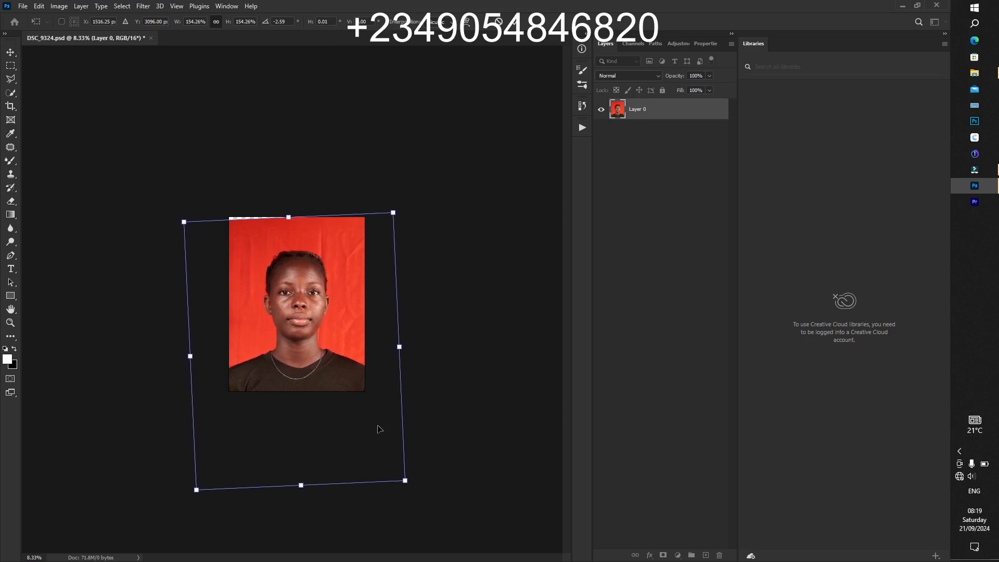
{"action": "key", "text": "ctrl+plus"}
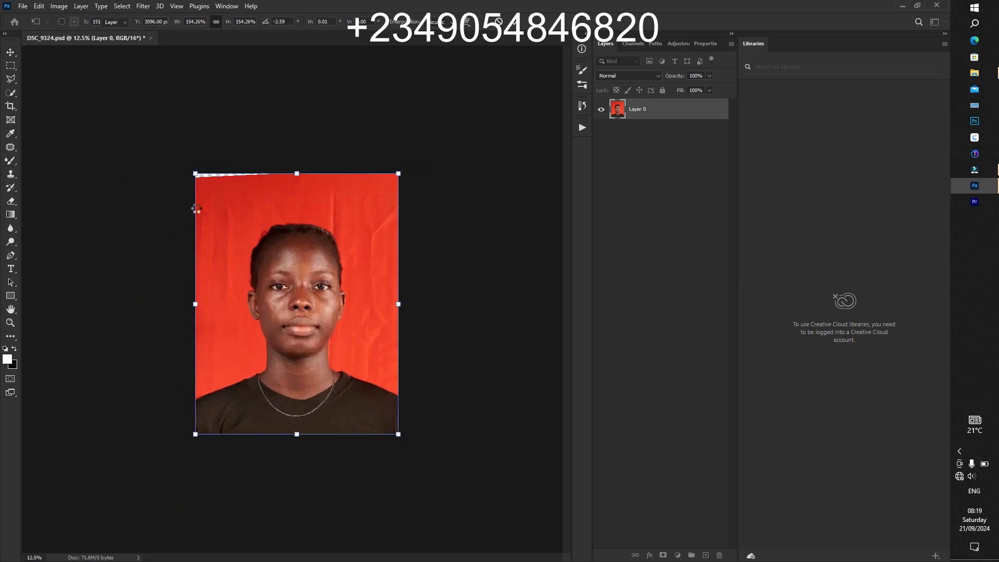
{"action": "key", "text": "Return"}
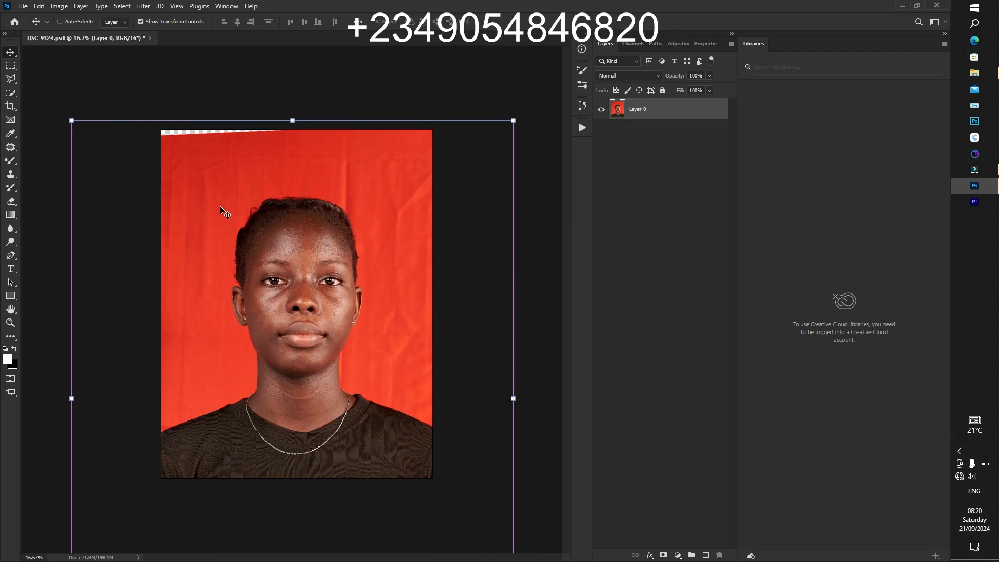
Duplicate Layer 0
{"action": "key", "text": "ctrl+minus"}
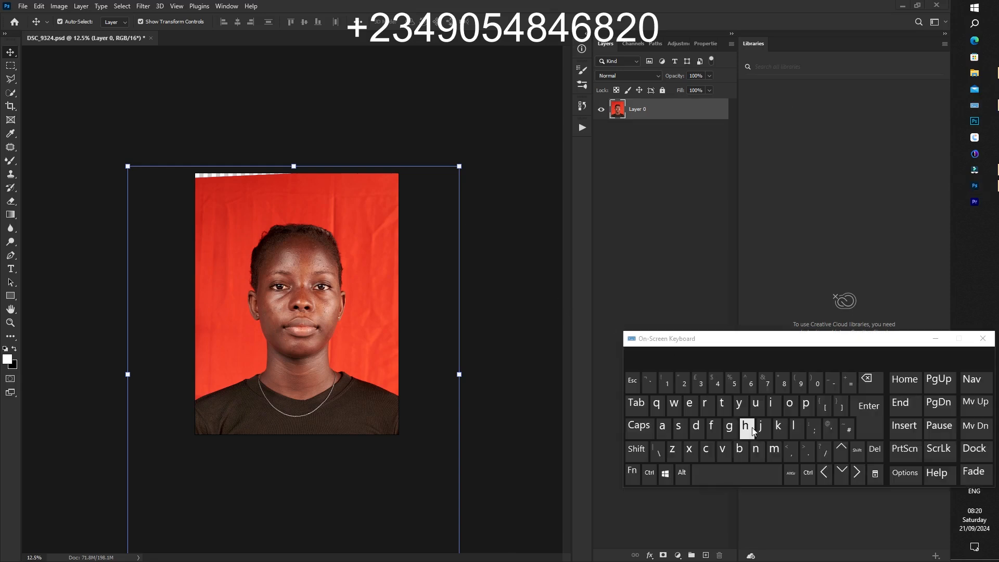
{"action": "left_click", "coordinate": [763, 433], "text": "ctrl"}
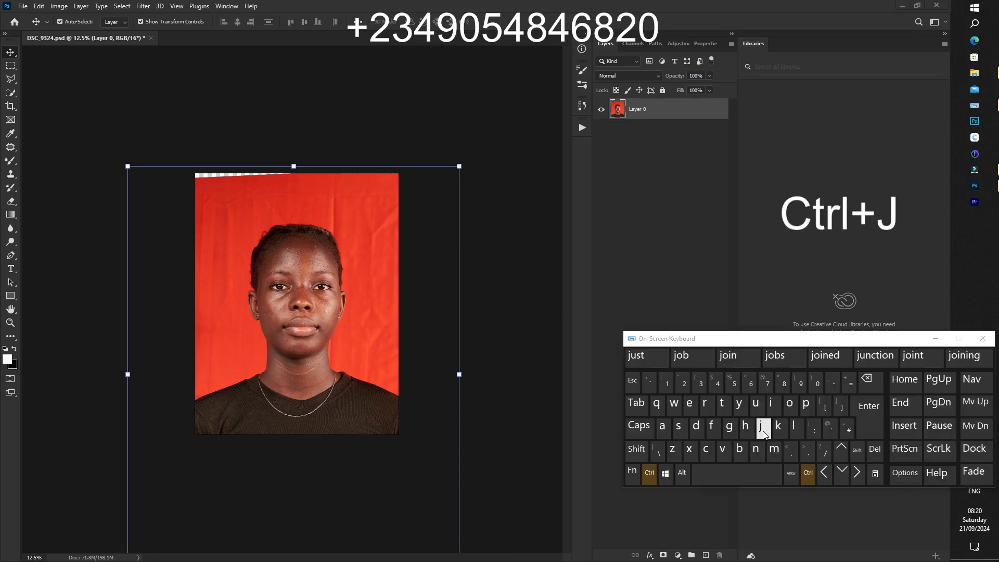
{"action": "left_click", "coordinate": [685, 199]}
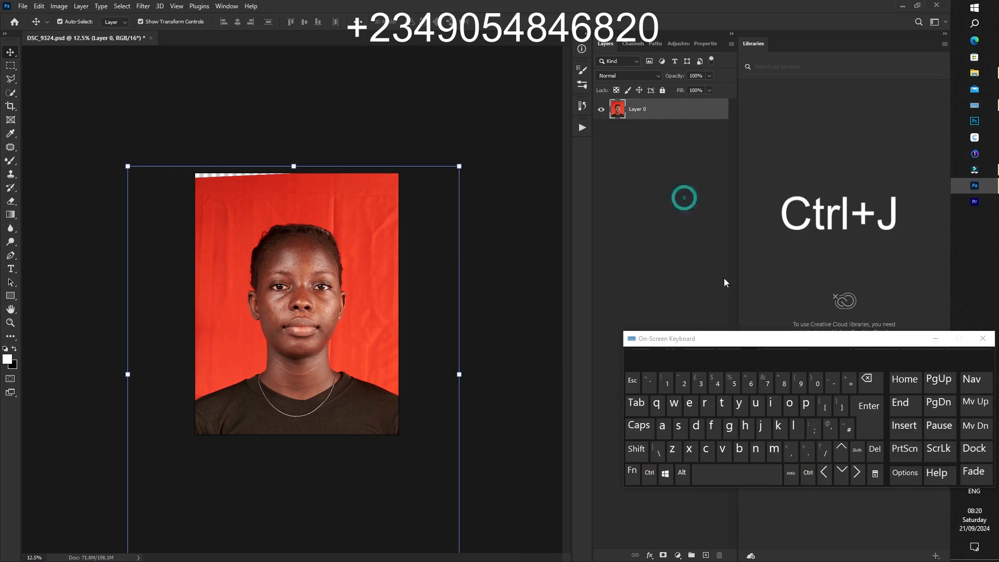
{"action": "left_click", "coordinate": [792, 475]}
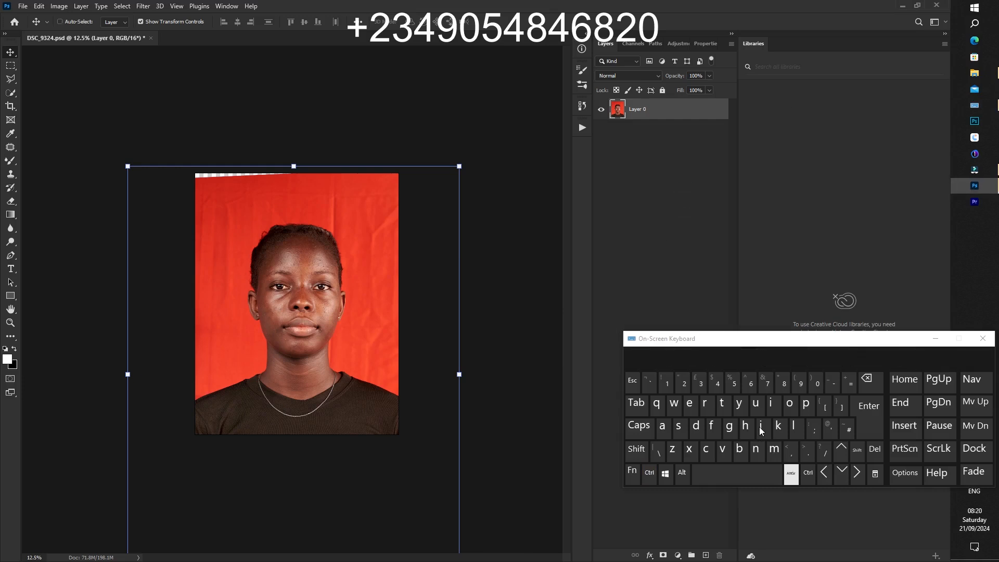
{"action": "left_click", "coordinate": [761, 430]}
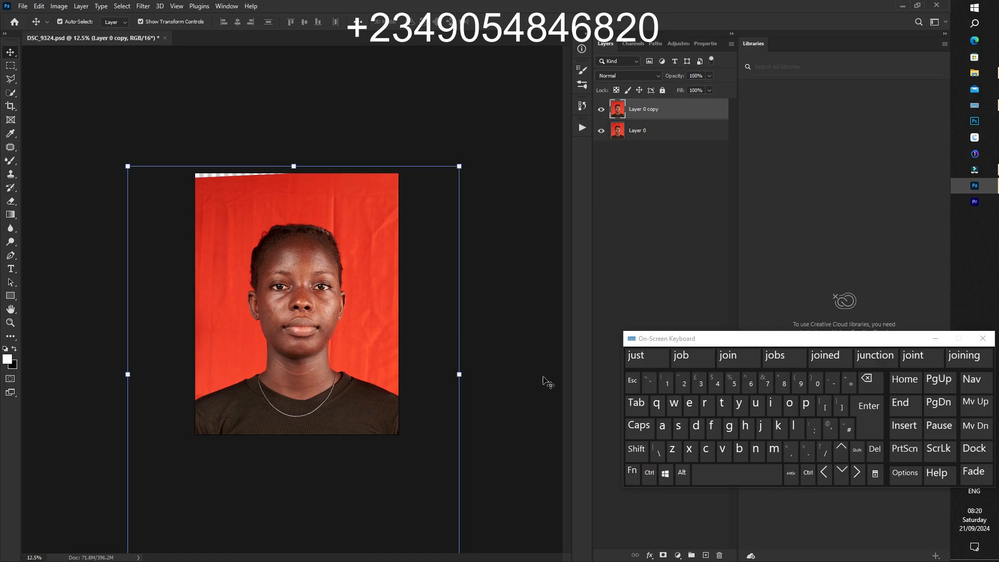
Stamp all visible layers into a new merged layer on top of the stack
{"action": "key", "text": "ctrl+shift+alt+e"}
{"action": "key", "text": "ctrl+shift"}
{"action": "key", "text": "alt"}
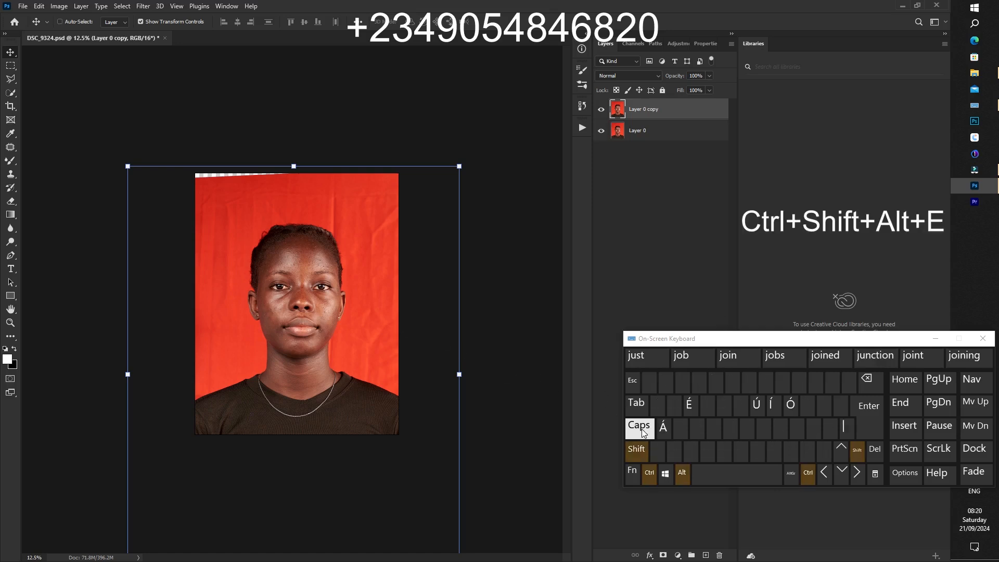
{"action": "left_click", "coordinate": [691, 405]}
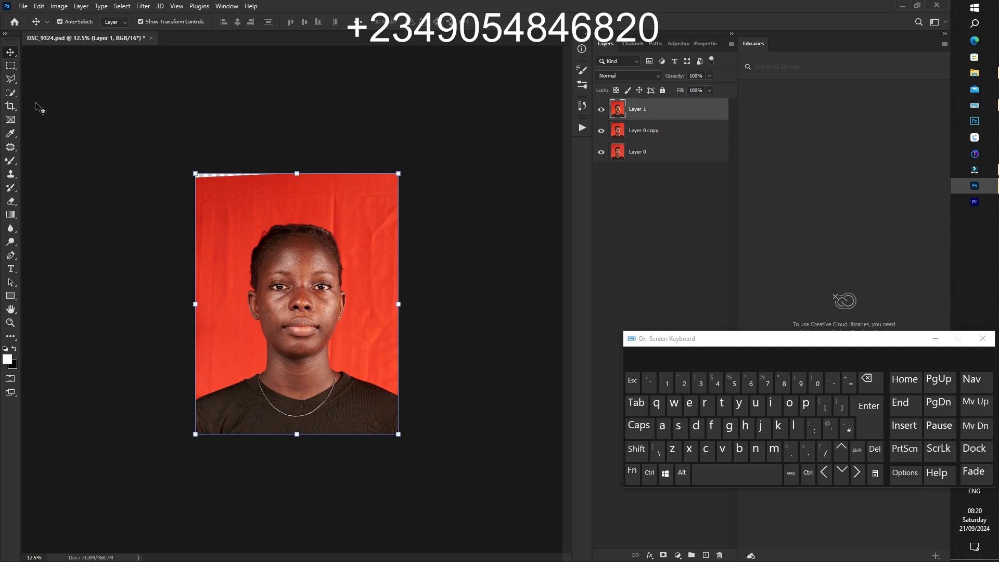
Select the full-width strip above the head, stretch it upward to fill the transparent gap at the canvas edge, and deselect it
{"action": "key", "text": "m"}
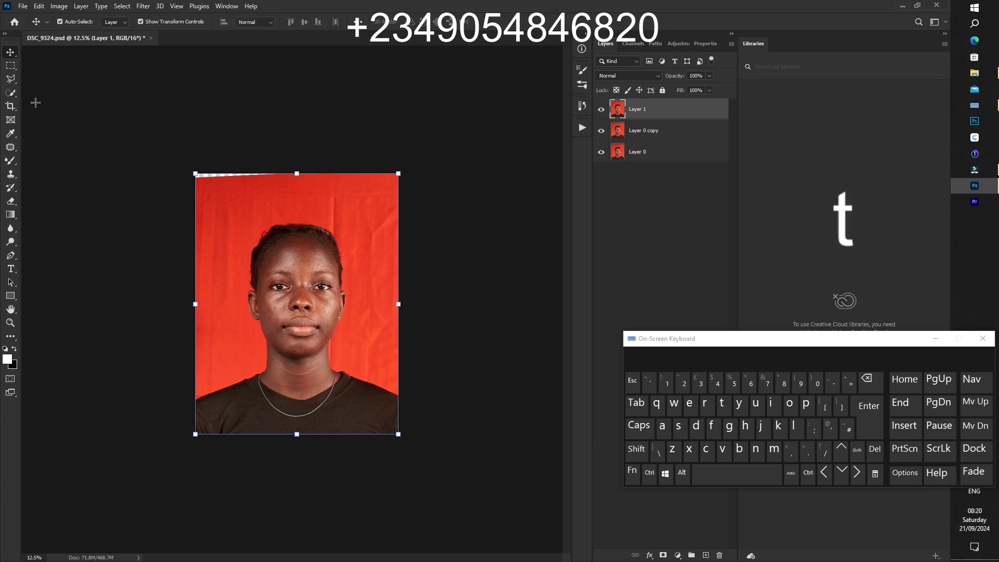
{"action": "left_click", "coordinate": [145, 135]}
{"action": "left_click_drag", "start_coordinate": [195, 173], "coordinate": [424, 217]}
{"action": "key", "text": "ctrl+t"}
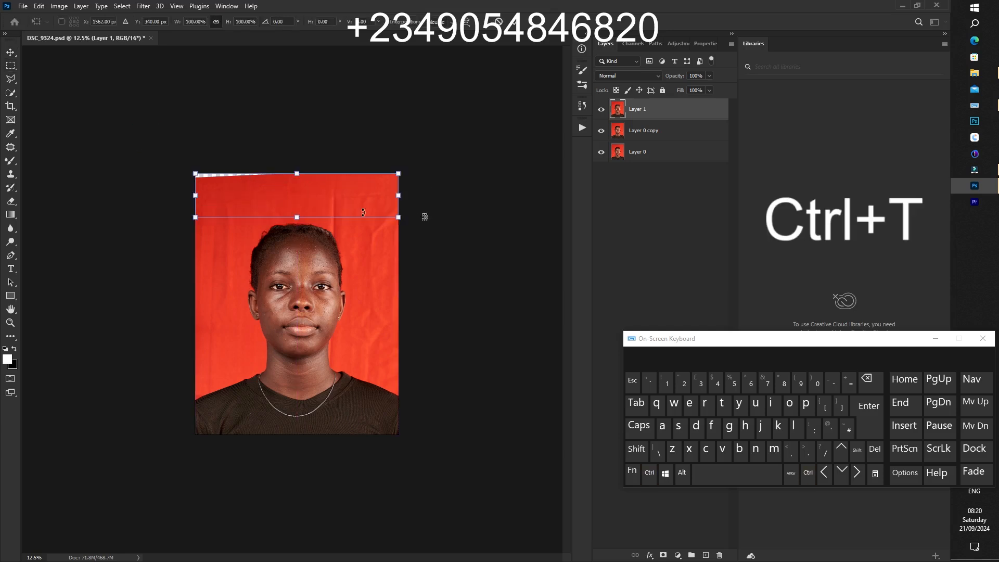
{"action": "left_click_drag", "start_coordinate": [298, 173], "coordinate": [297, 159]}
{"action": "key", "text": "Return"}
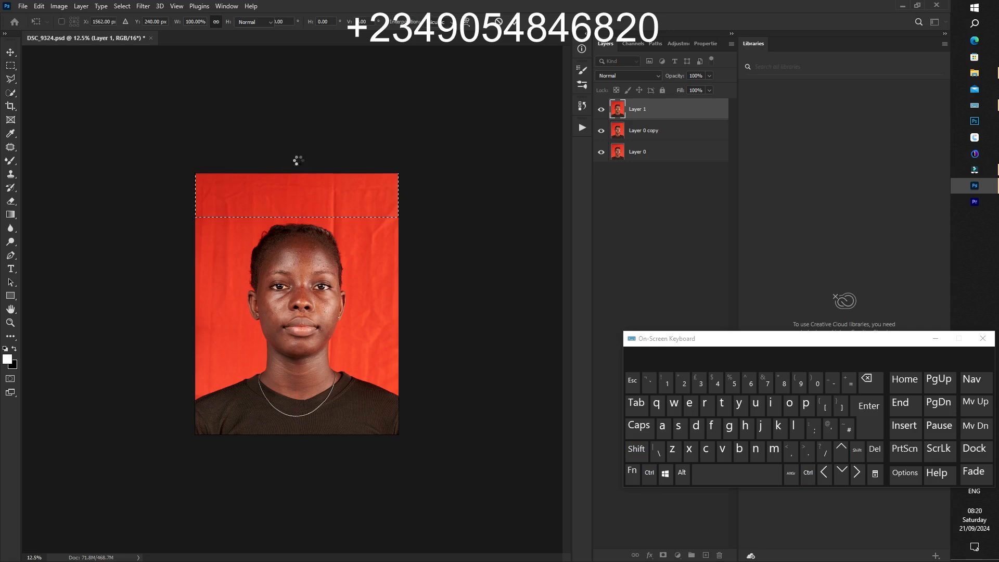
{"action": "key", "text": "ctrl"}
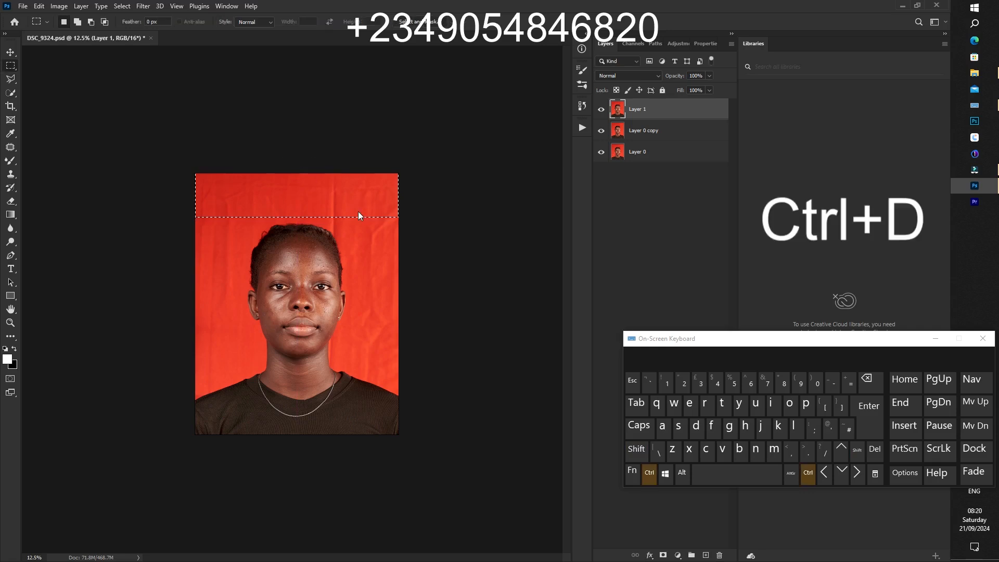
Scale the merged portrait layer proportionally to about 111.8% so the head fills more of the frame, and apply the transform
{"action": "key", "text": "ctrl+plus"}
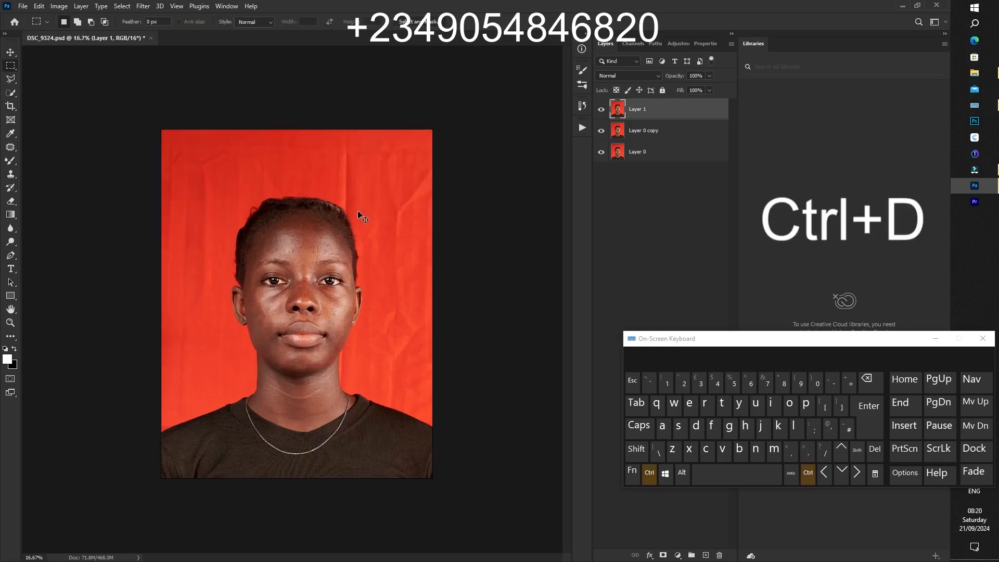
{"action": "key", "text": "ctrl+minus"}
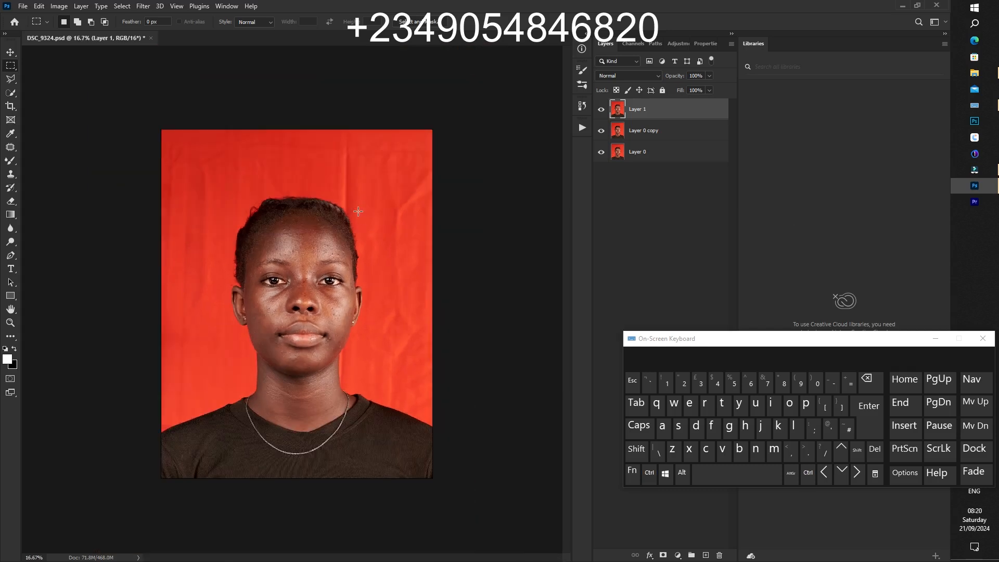
{"action": "key", "text": "v"}
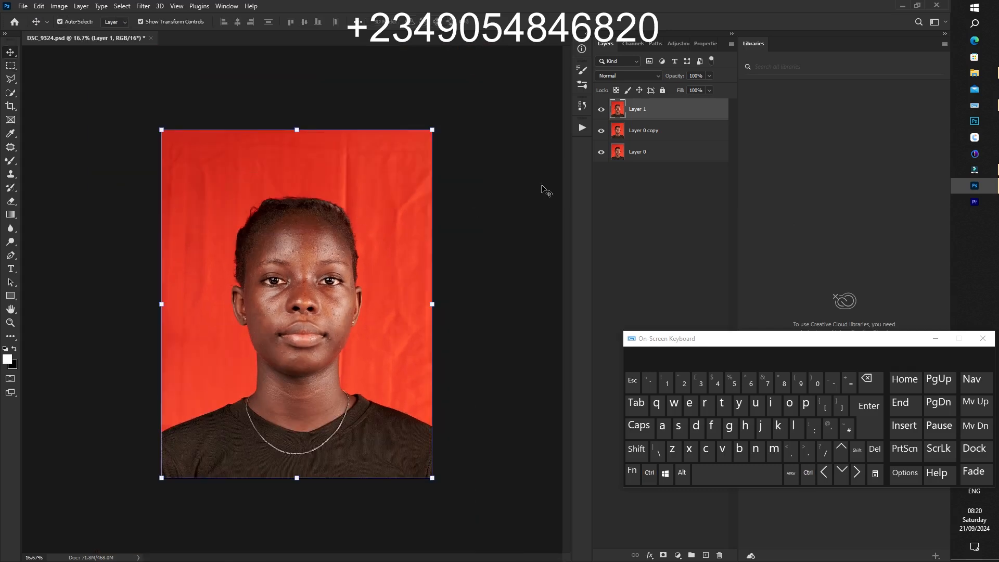
{"action": "left_click_drag", "start_coordinate": [296, 128], "coordinate": [297, 105]}
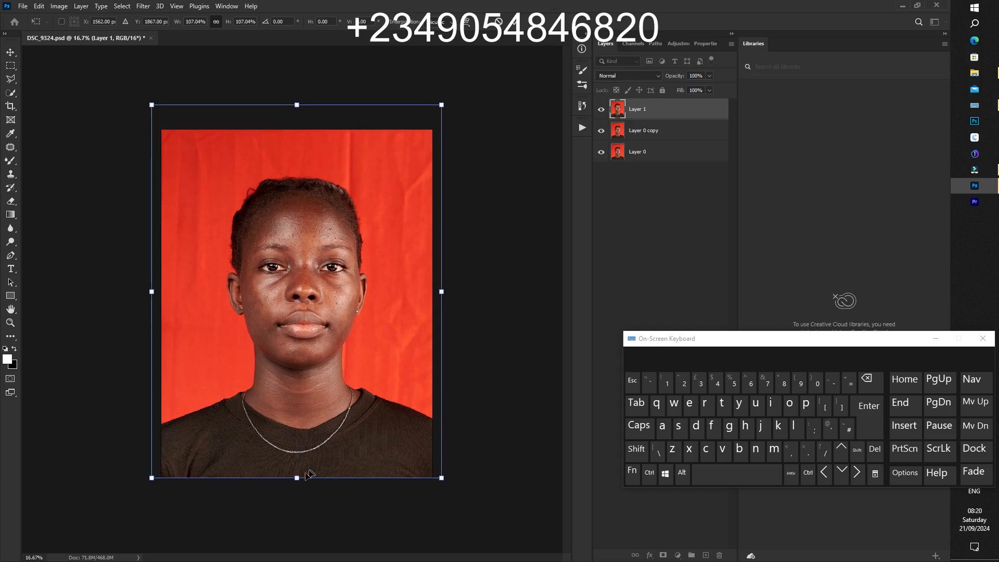
{"action": "left_click_drag", "start_coordinate": [302, 482], "coordinate": [302, 494]}
{"action": "left_click_drag", "start_coordinate": [304, 102], "coordinate": [303, 99]}
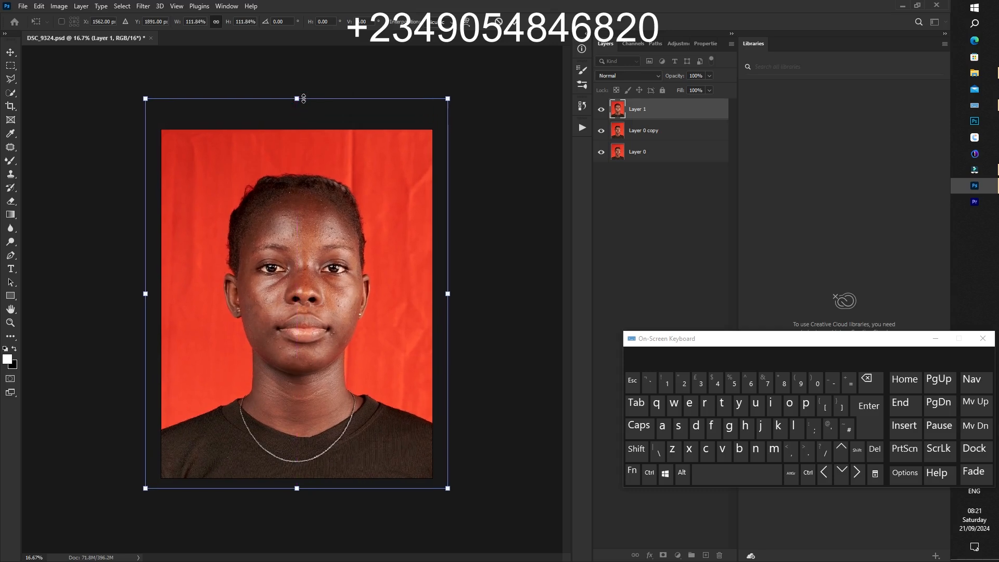
{"action": "key", "text": "Return"}
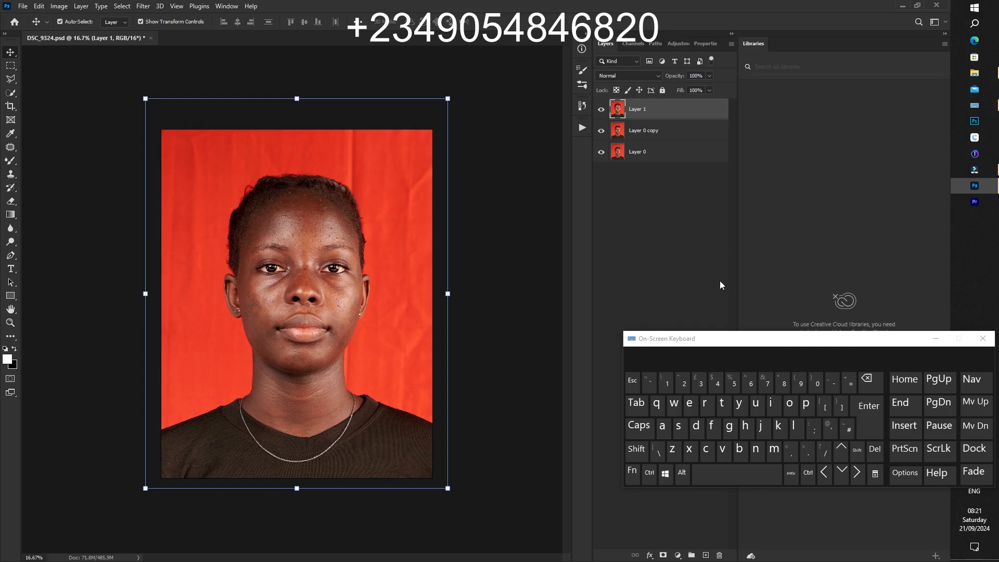
Stamp all visible layers, including the enlarged portrait, into another merged layer on top of the stack
{"action": "key", "text": "ctrl+shift"}
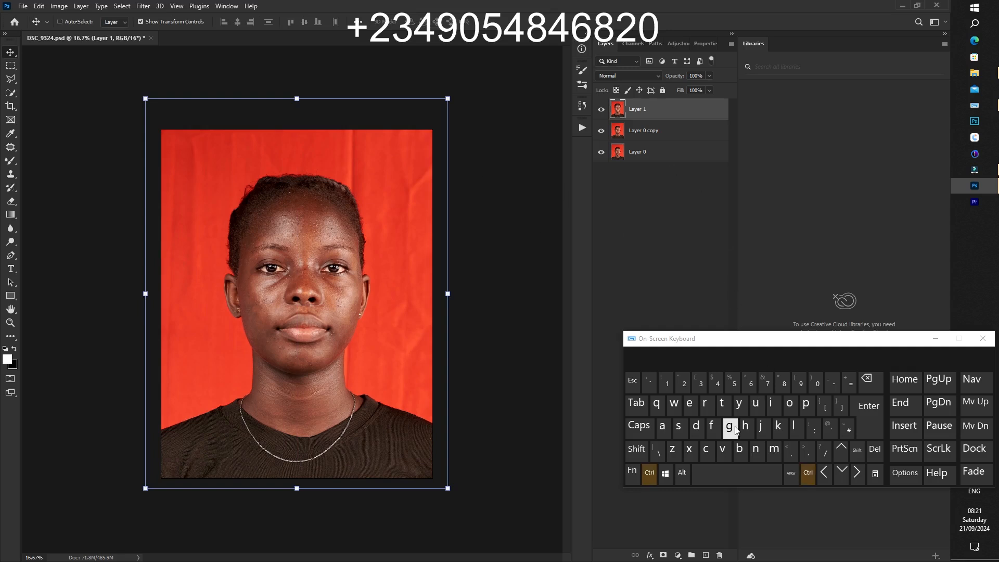
{"action": "left_click", "coordinate": [682, 473]}
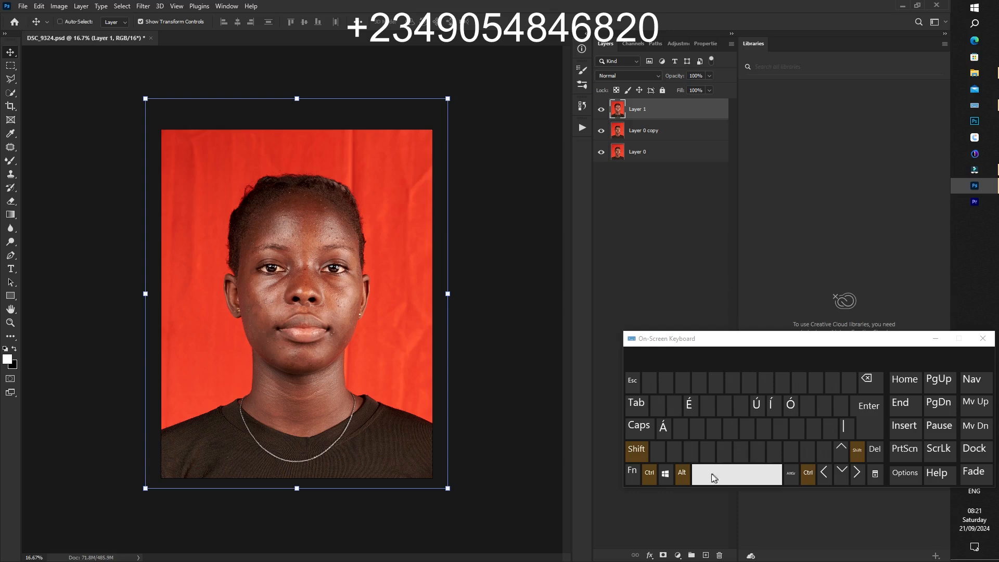
{"action": "left_click", "coordinate": [692, 403]}
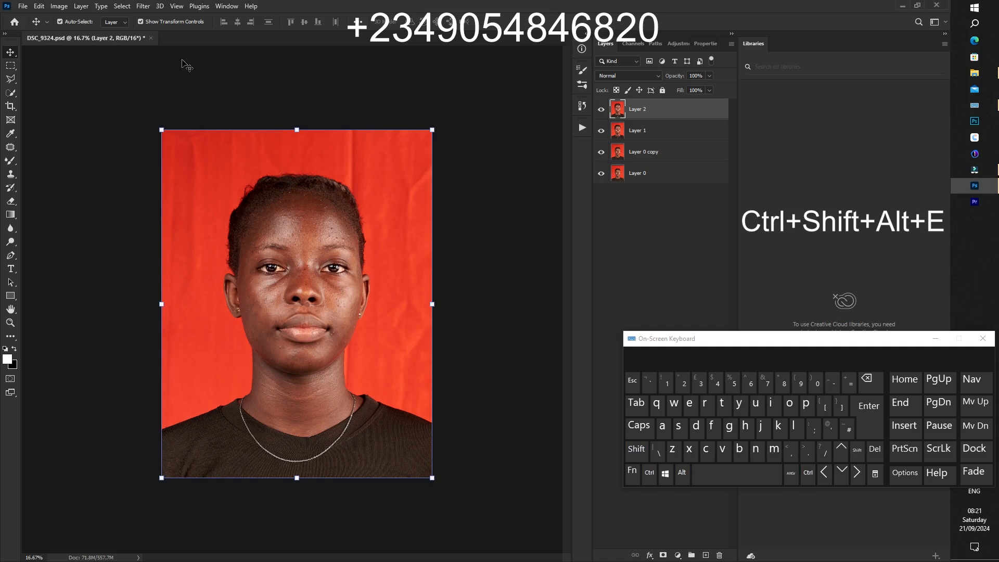
Select the person in the new merged layer with the automatic Subject selection
{"action": "left_click", "coordinate": [124, 7]}
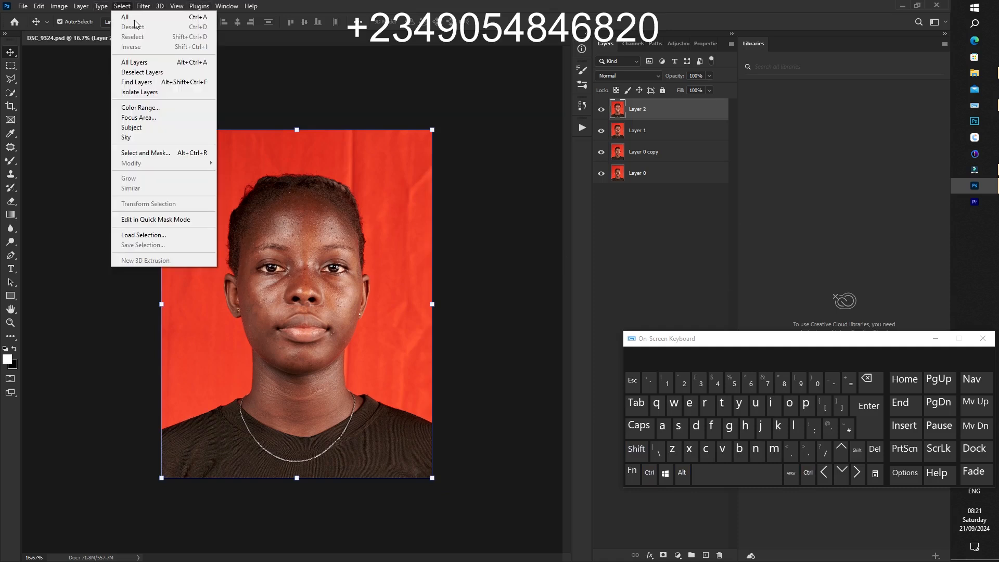
{"action": "left_click", "coordinate": [149, 135]}
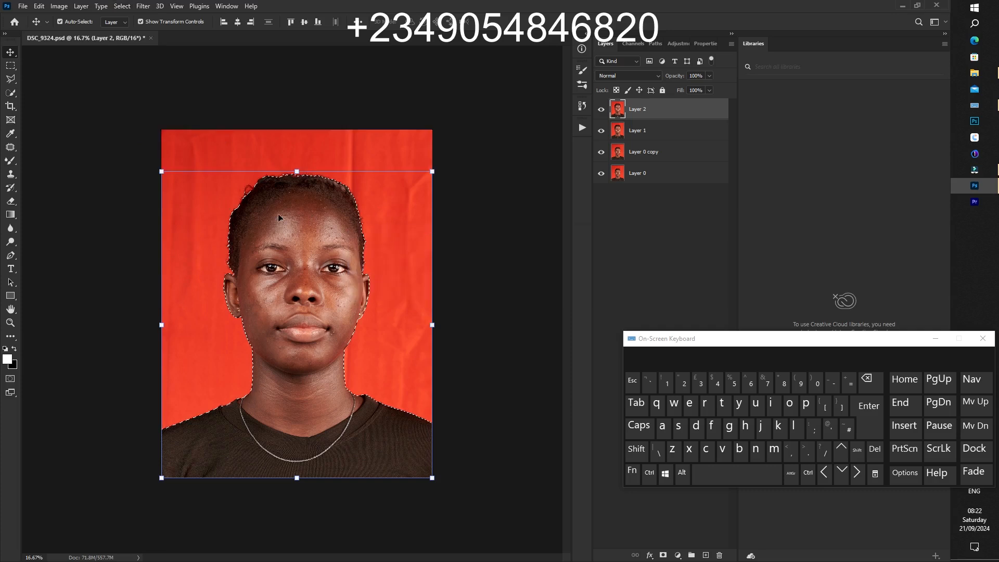
{"action": "key", "text": "b"}
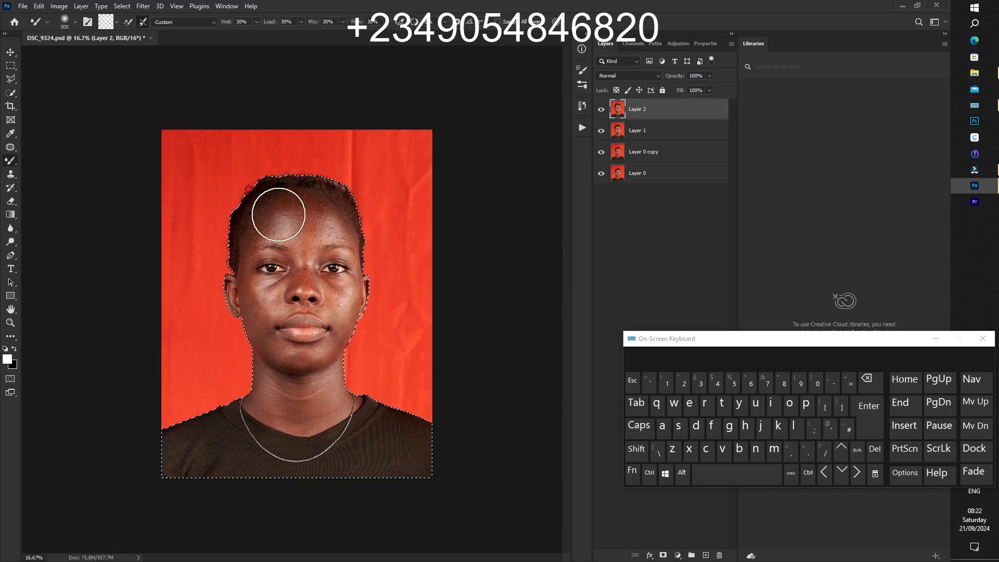
Subtract the loose hair area outside the upper-left edge of the head from the selection with the Polygonal Lasso
{"action": "key", "text": "ctrl+plus"}
{"action": "key", "text": "ctrl+plus"}
{"action": "key", "text": "ctrl+plus"}
{"action": "key", "text": "ctrl+plus"}
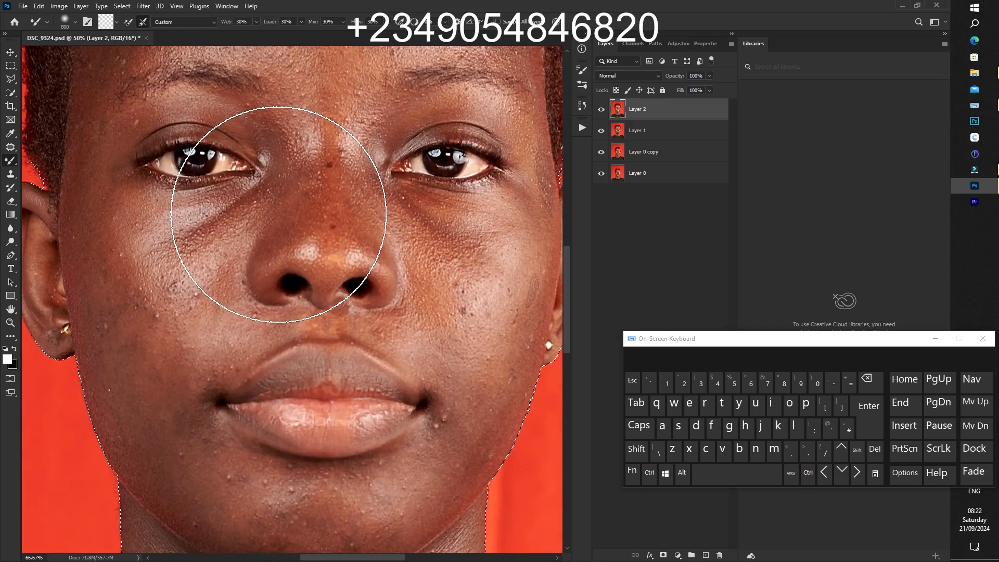
{"action": "key", "text": "h"}
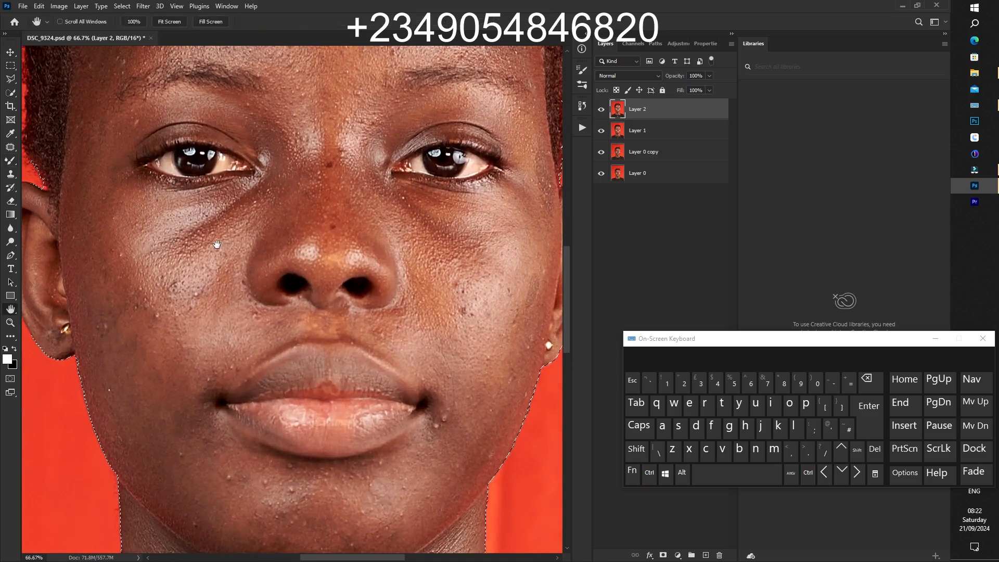
{"action": "left_click_drag", "start_coordinate": [203, 239], "coordinate": [222, 329]}
{"action": "key", "text": "h"}
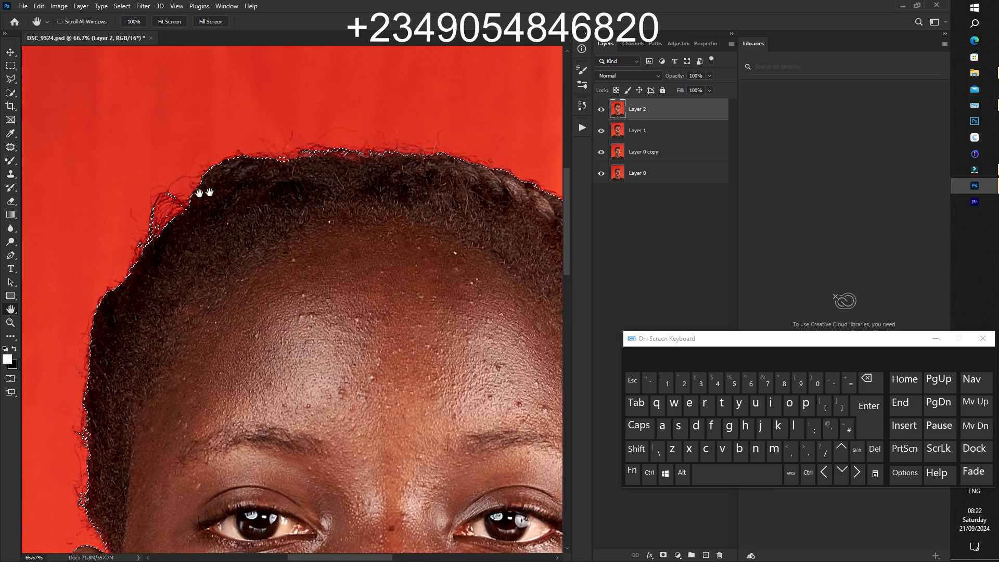
{"action": "key", "text": "l"}
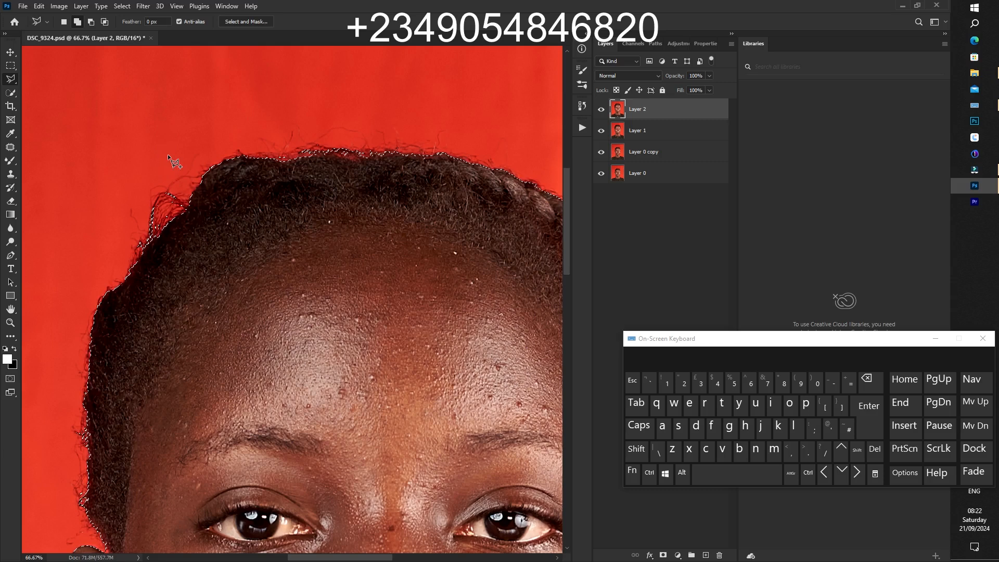
{"action": "key", "text": "alt"}
{"action": "left_click", "coordinate": [158, 146]}
{"action": "left_click", "coordinate": [180, 184]}
{"action": "left_click", "coordinate": [185, 203]}
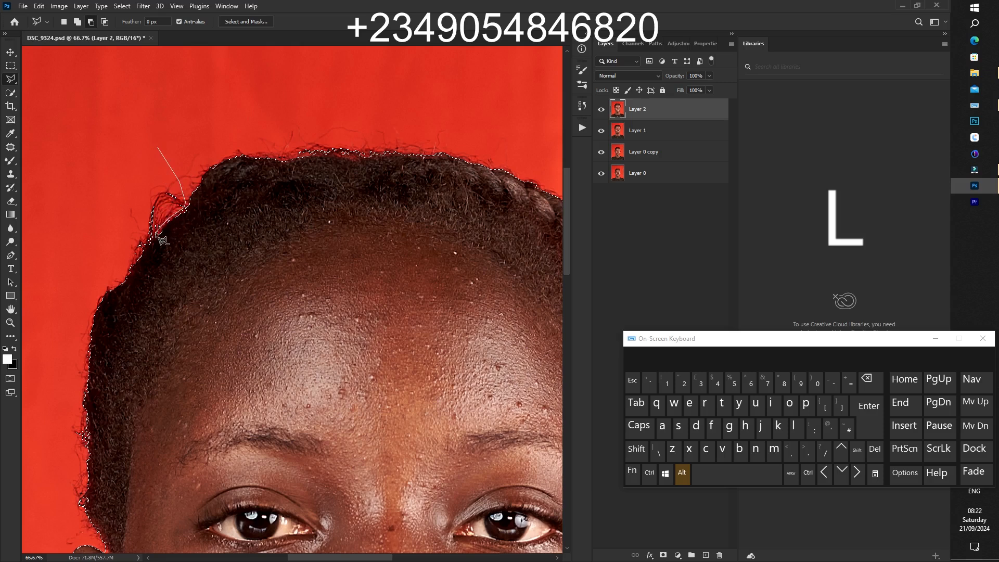
{"action": "left_click", "coordinate": [85, 186]}
{"action": "left_click", "coordinate": [122, 171]}
{"action": "left_click", "coordinate": [122, 171]}
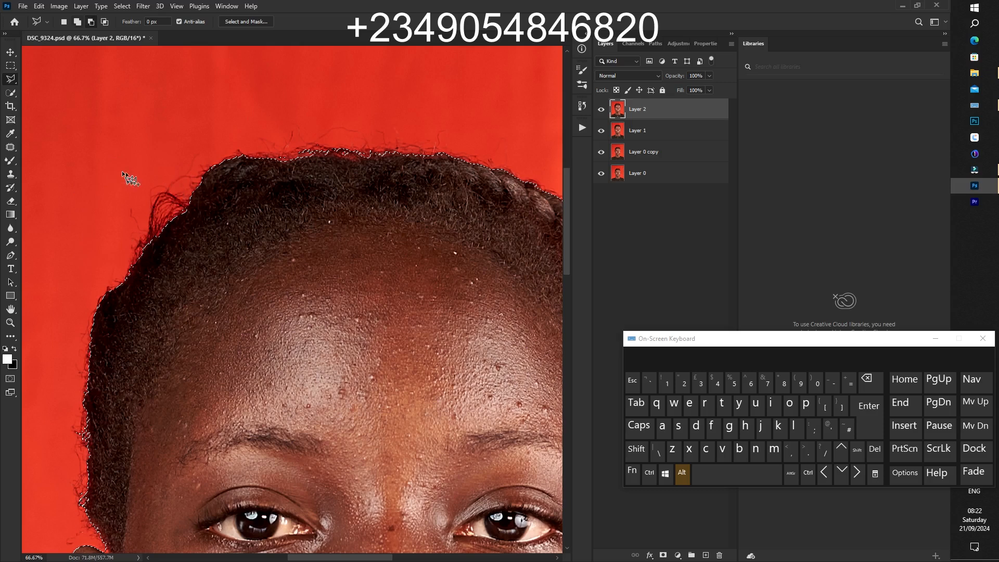
Subtract the stray hair patch on the right side of the head from the selection with the Polygonal Lasso
{"action": "scroll", "coordinate": [239, 235], "scroll_direction": "right", "scroll_amount": 5}
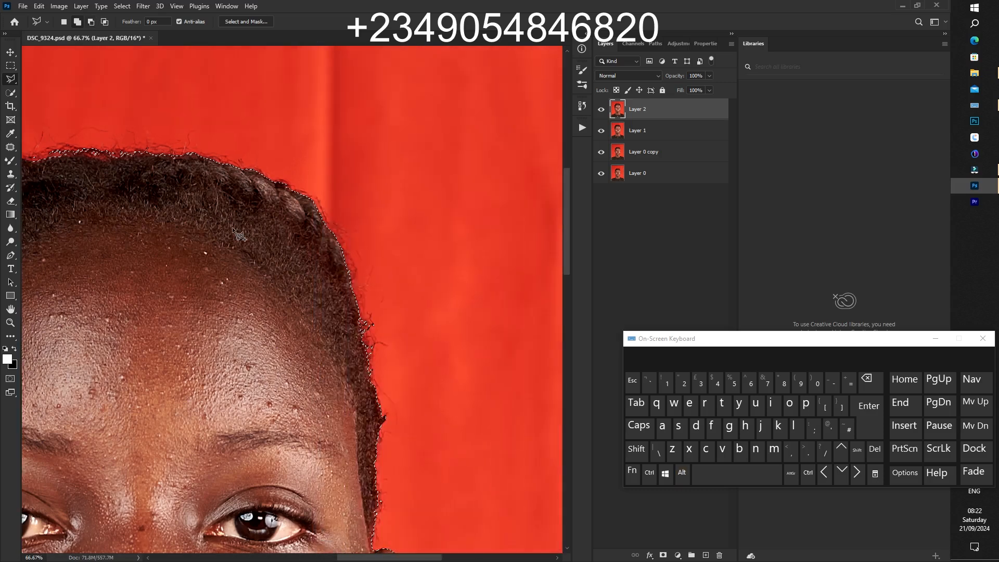
{"action": "scroll", "coordinate": [240, 235], "scroll_direction": "down", "scroll_amount": 5}
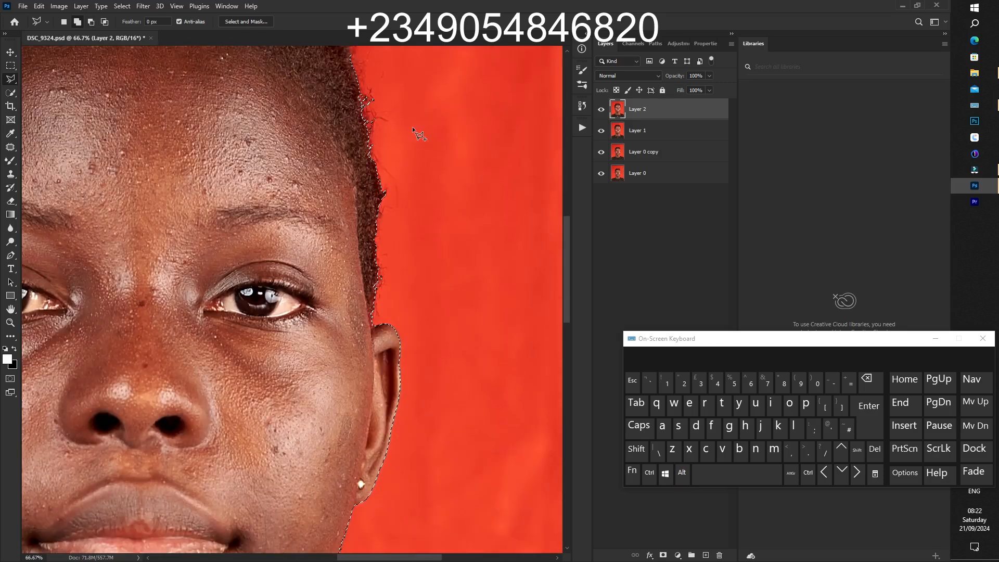
{"action": "left_click", "coordinate": [357, 77], "text": "alt"}
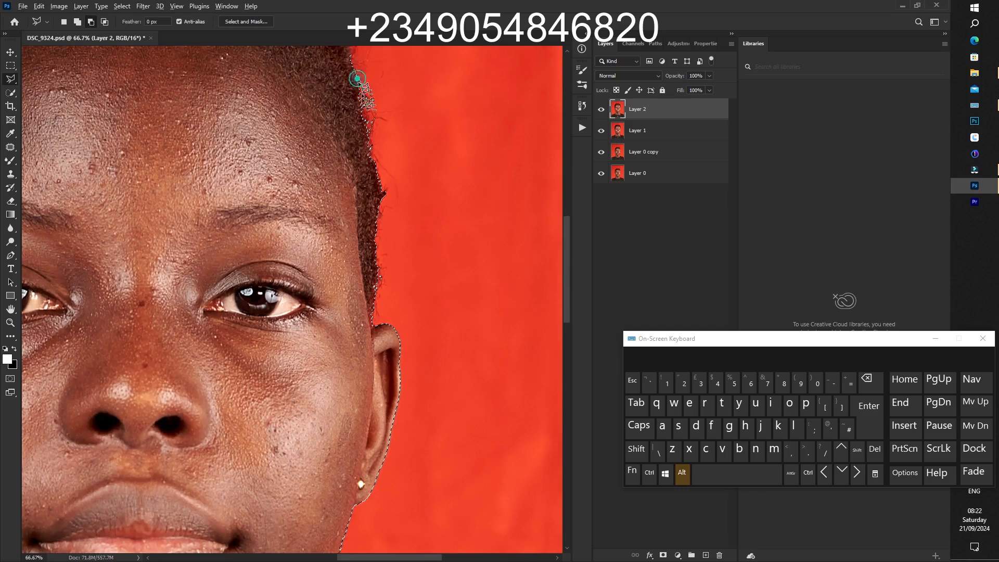
{"action": "left_click", "coordinate": [363, 113], "text": "alt"}
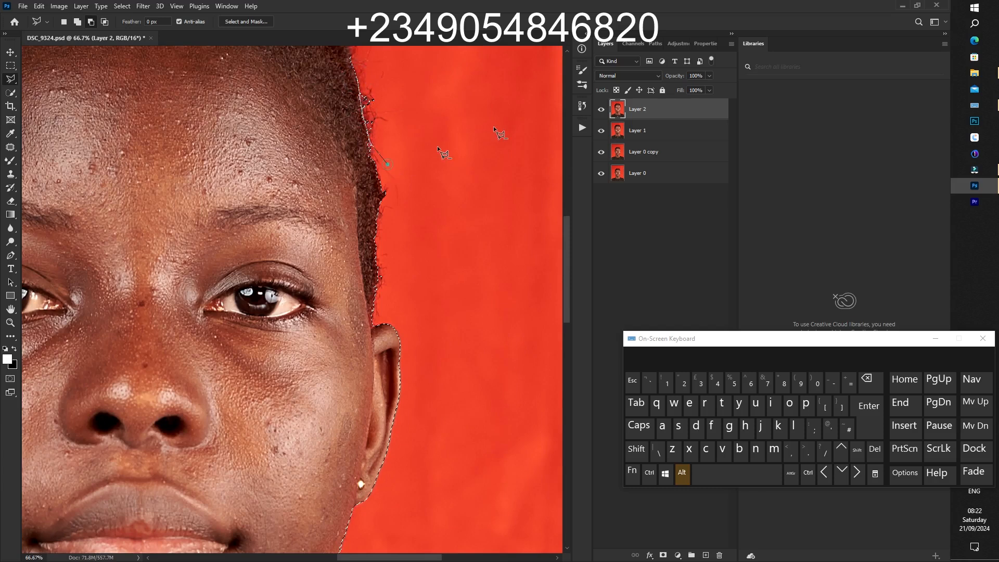
{"action": "double_click", "coordinate": [428, 48]}
Examine the selection edge along the ears, neck, shoulders and face for areas that need correcting
{"action": "scroll", "coordinate": [458, 157], "scroll_direction": "down", "scroll_amount": 1}
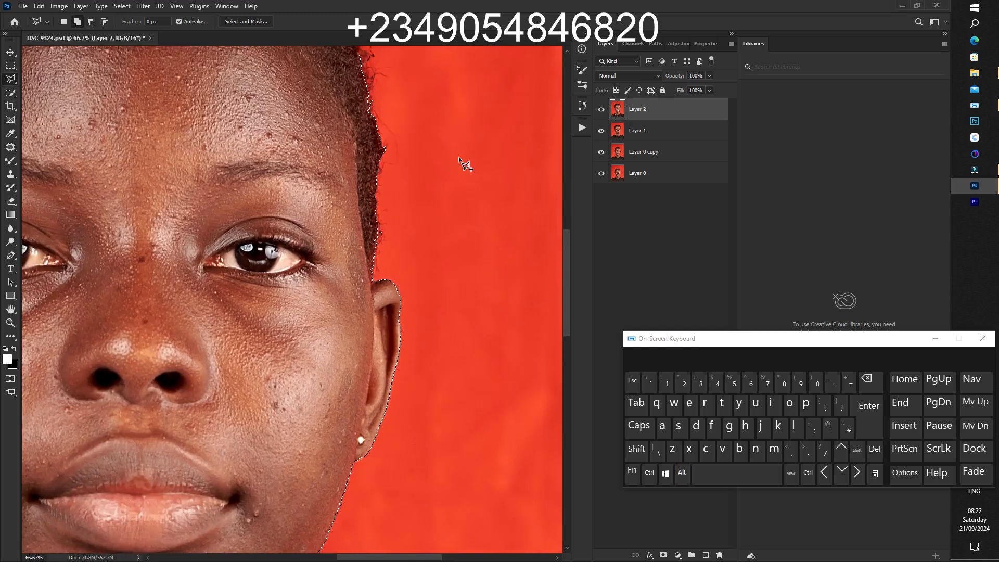
{"action": "scroll", "coordinate": [458, 157], "scroll_direction": "down", "scroll_amount": 5}
{"action": "scroll", "coordinate": [458, 157], "scroll_direction": "down", "scroll_amount": 6}
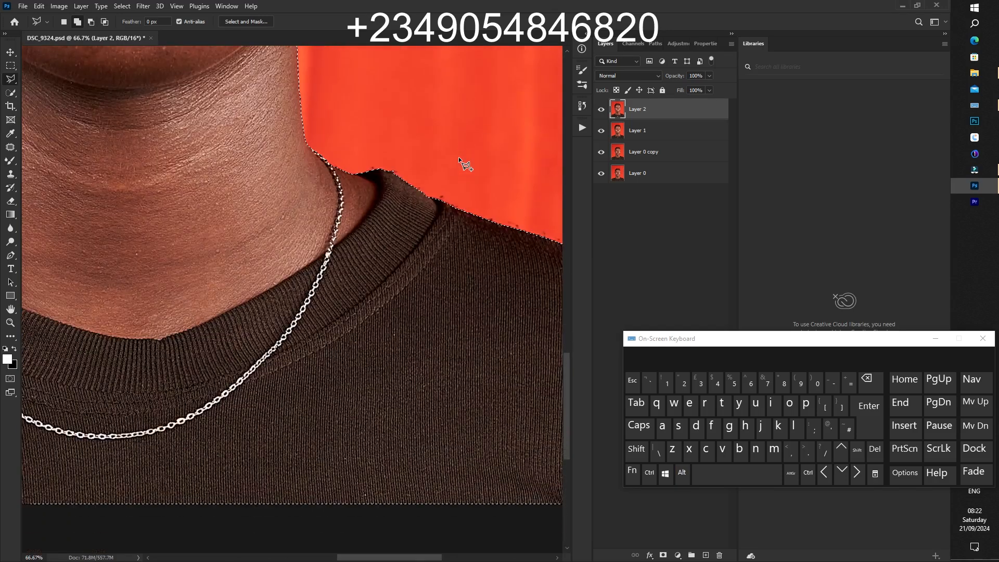
{"action": "scroll", "coordinate": [458, 157], "scroll_direction": "down", "scroll_amount": 2}
{"action": "scroll", "coordinate": [458, 157], "scroll_direction": "down", "scroll_amount": 3}
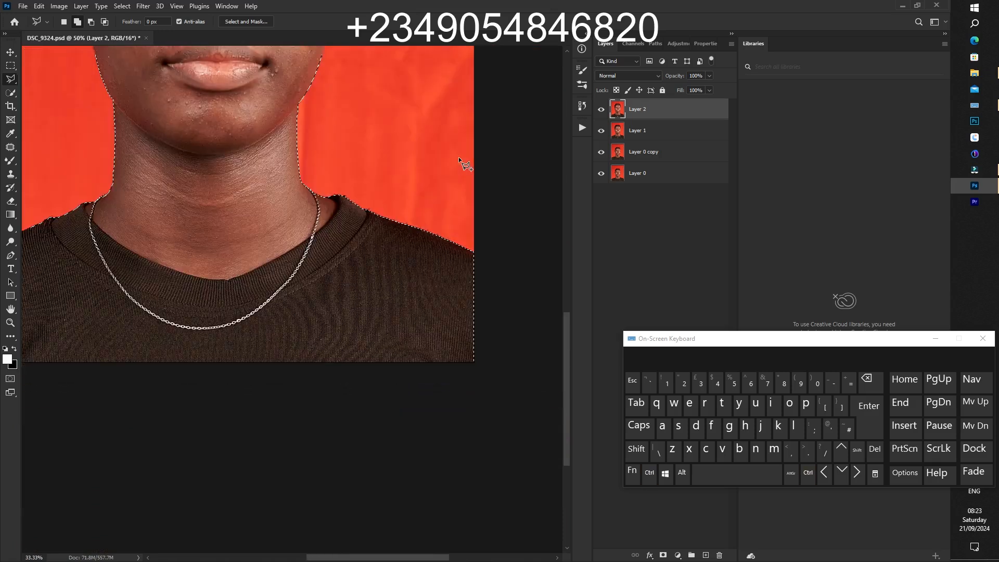
{"action": "scroll", "coordinate": [458, 157], "scroll_direction": "right", "scroll_amount": 2}
{"action": "scroll", "coordinate": [458, 157], "scroll_direction": "left", "scroll_amount": 5}
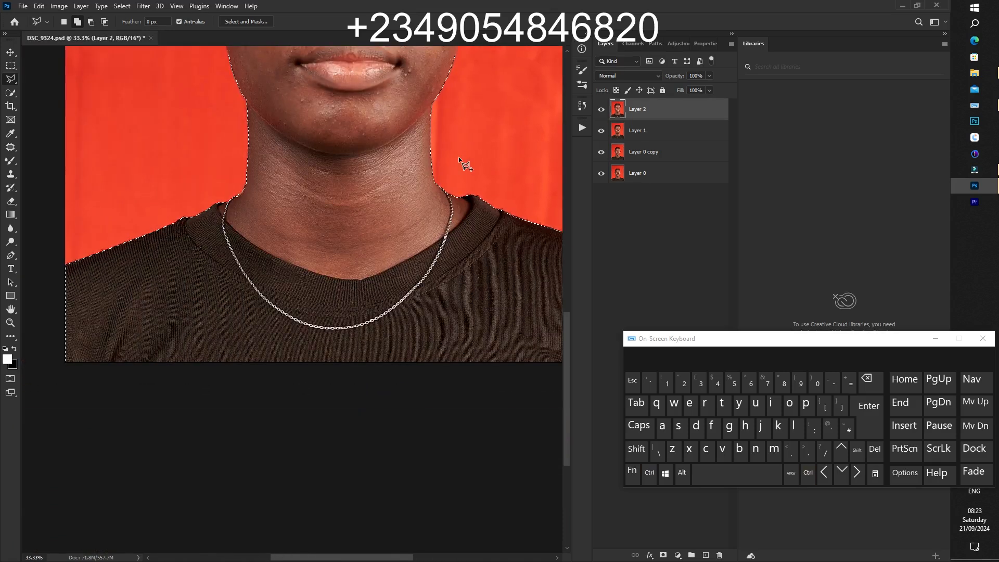
{"action": "scroll", "coordinate": [458, 157], "scroll_direction": "up", "scroll_amount": 1}
{"action": "scroll", "coordinate": [458, 157], "scroll_direction": "up", "scroll_amount": 2}
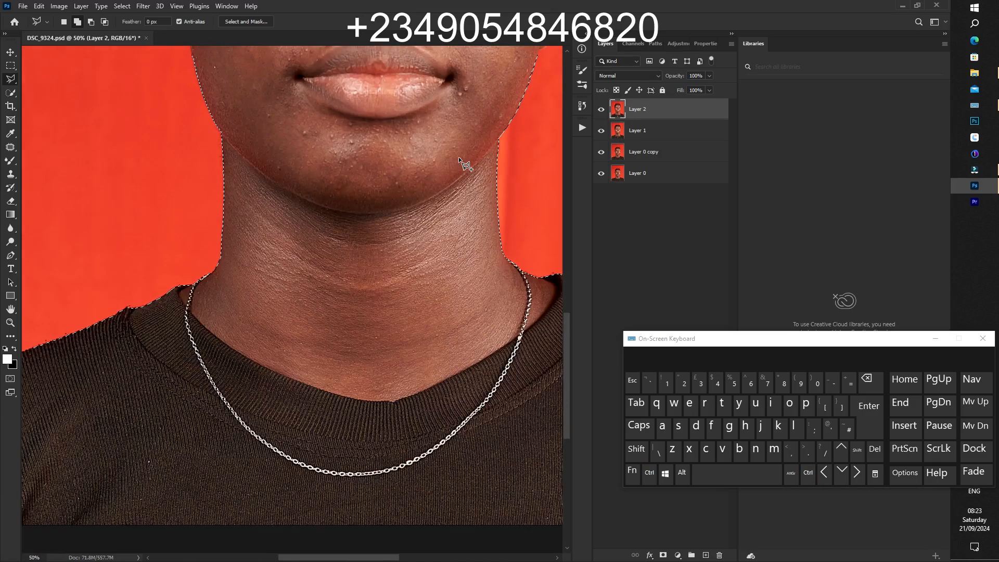
{"action": "scroll", "coordinate": [458, 157], "scroll_direction": "up", "scroll_amount": 5}
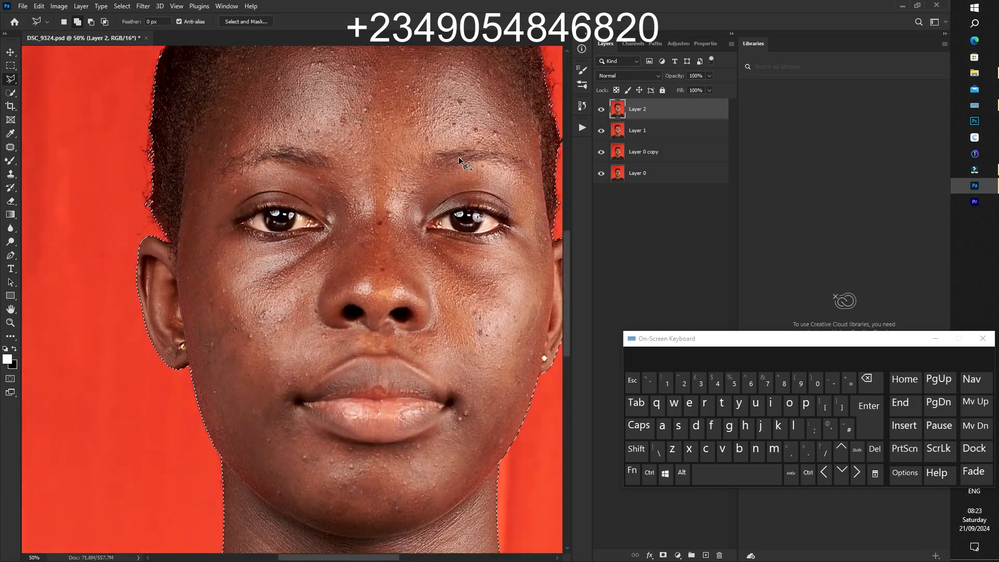
{"action": "key", "text": "ctrl+minus"}
{"action": "key", "text": "ctrl+minus"}
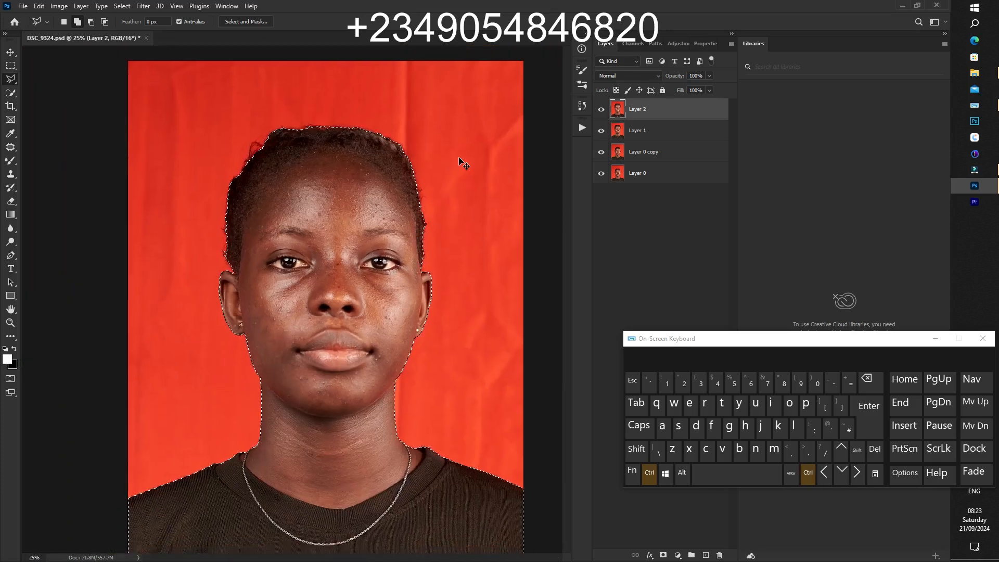
{"action": "key", "text": "ctrl+minus"}
Invert the selection so the red background is selected instead of the person
{"action": "key", "text": "ctrl+shift+i"}
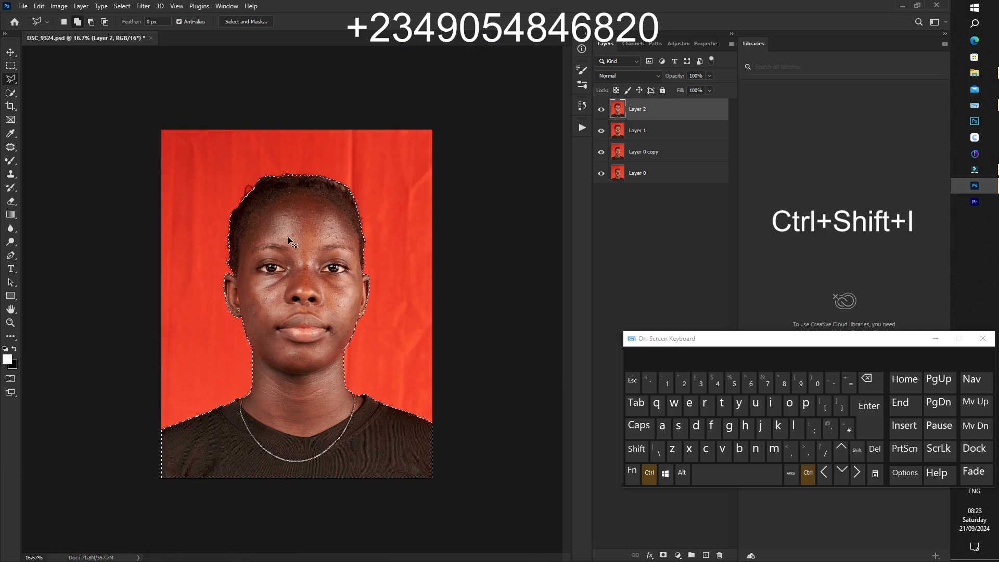
{"action": "key", "text": "ctrl+shift+w"}
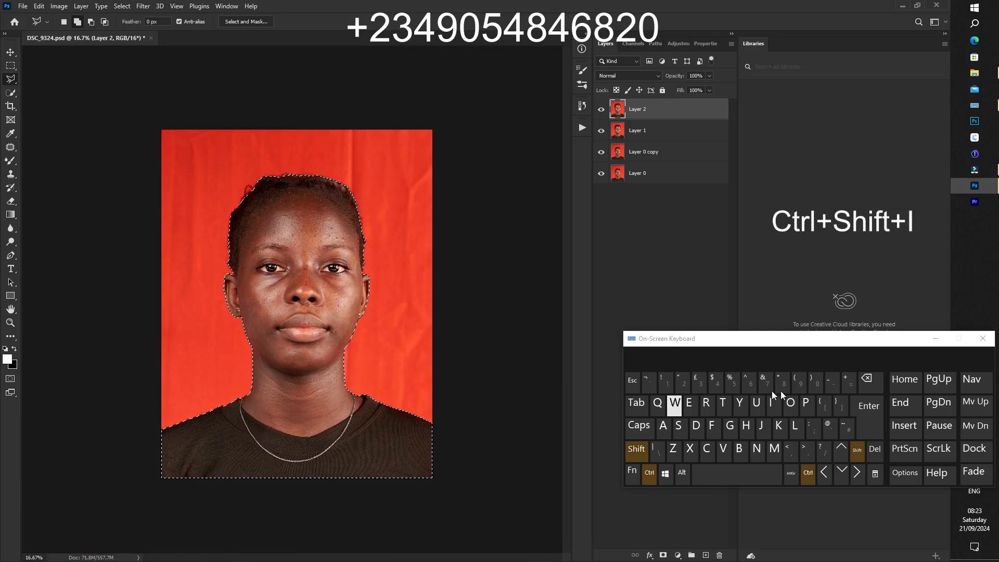
{"action": "left_click", "coordinate": [774, 407]}
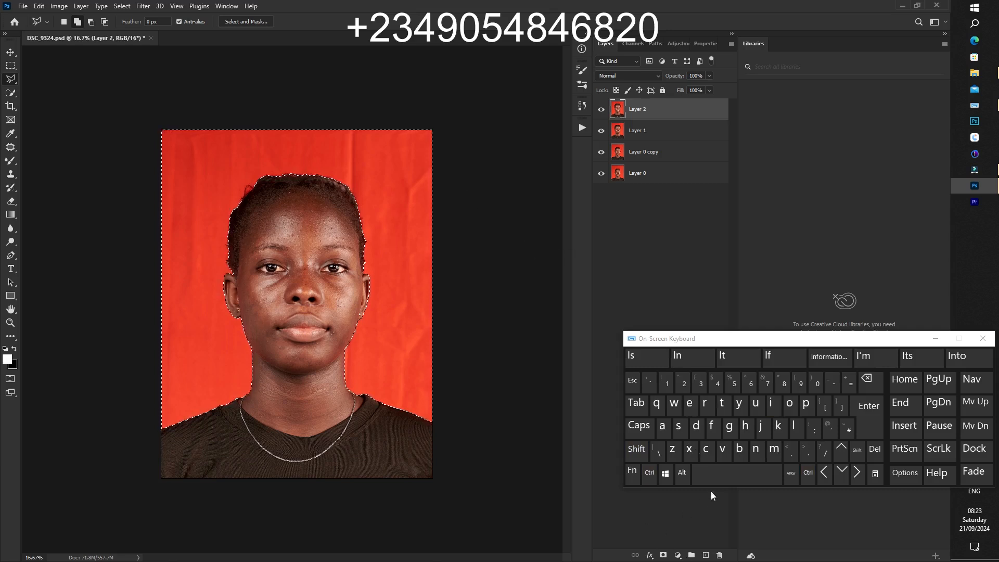
Cut the selected red background out of Layer 2 and add a layer mask to that layer
{"action": "left_click", "coordinate": [649, 473]}
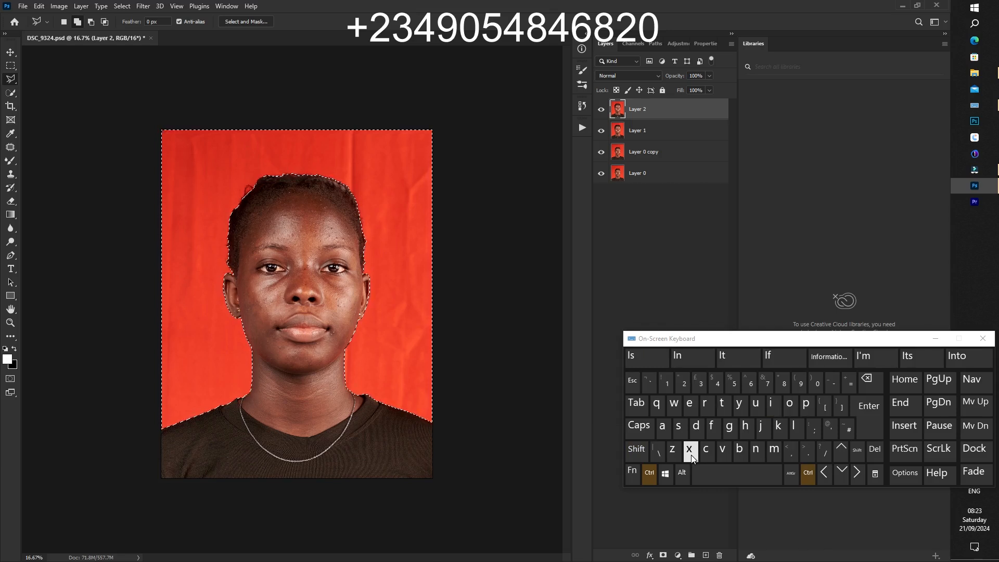
{"action": "left_click", "coordinate": [696, 451]}
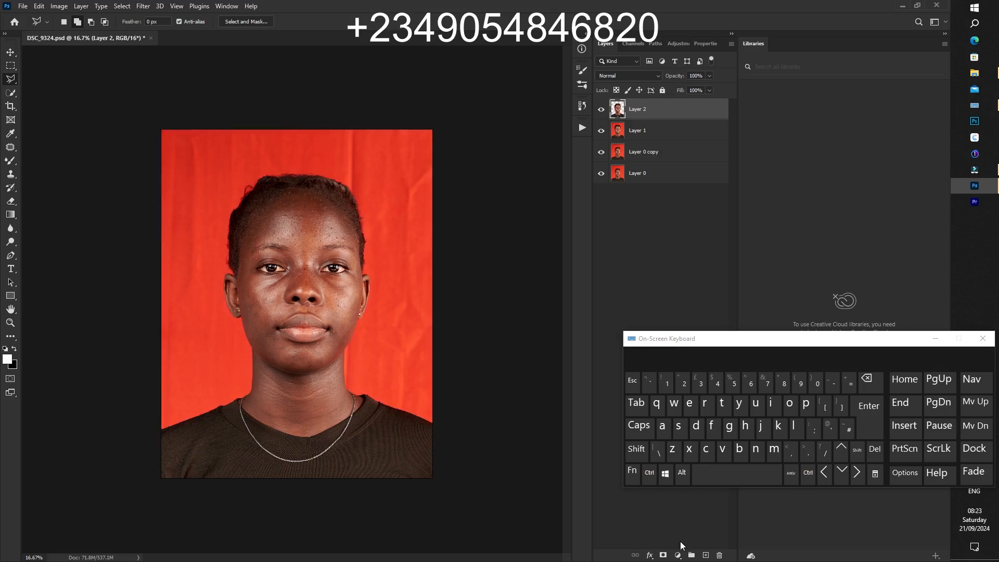
{"action": "left_click", "coordinate": [664, 556]}
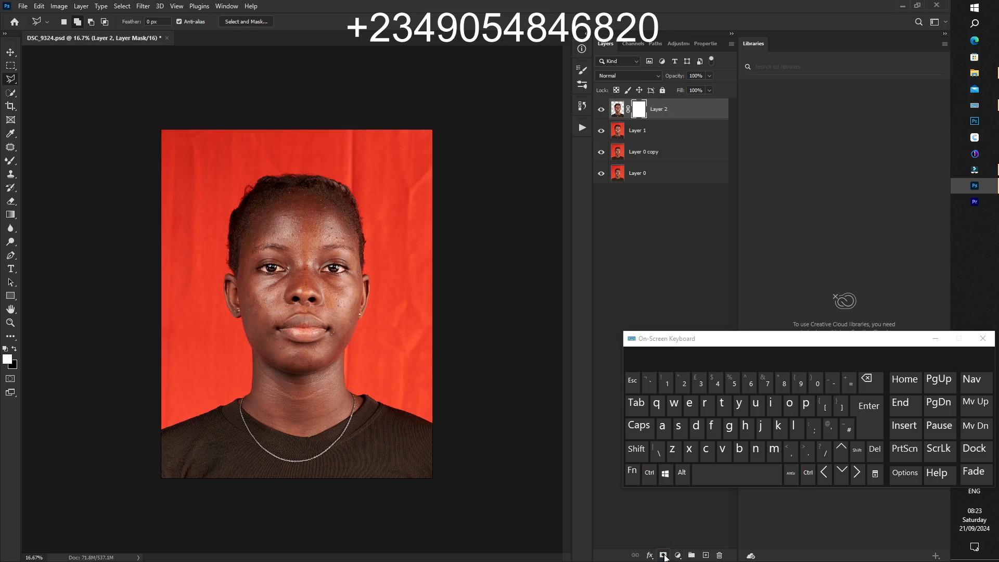
Paste the cut background onto a new layer on top and move it up to align with the canvas's top edge
{"action": "left_click", "coordinate": [705, 556]}
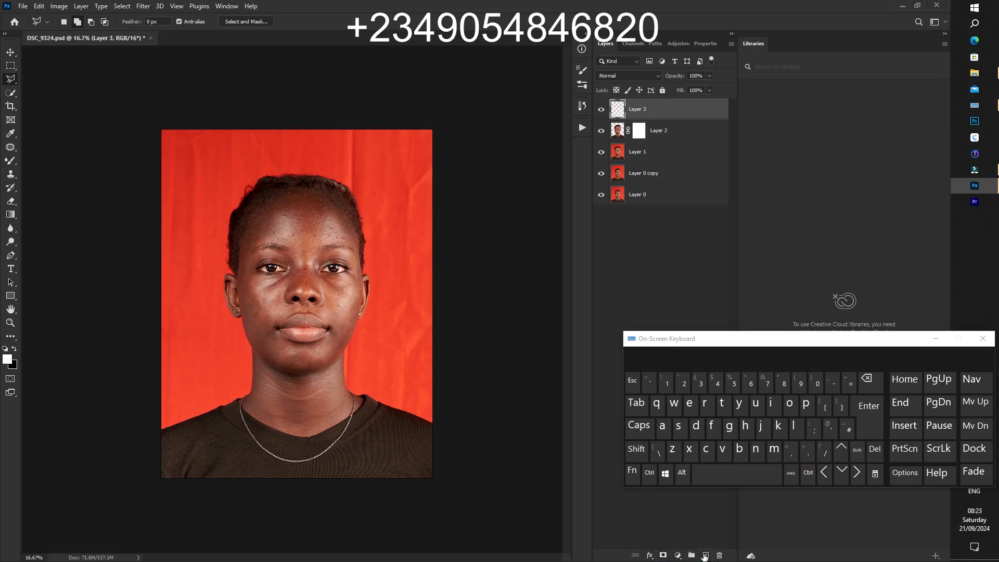
{"action": "key", "text": "ctrl+v"}
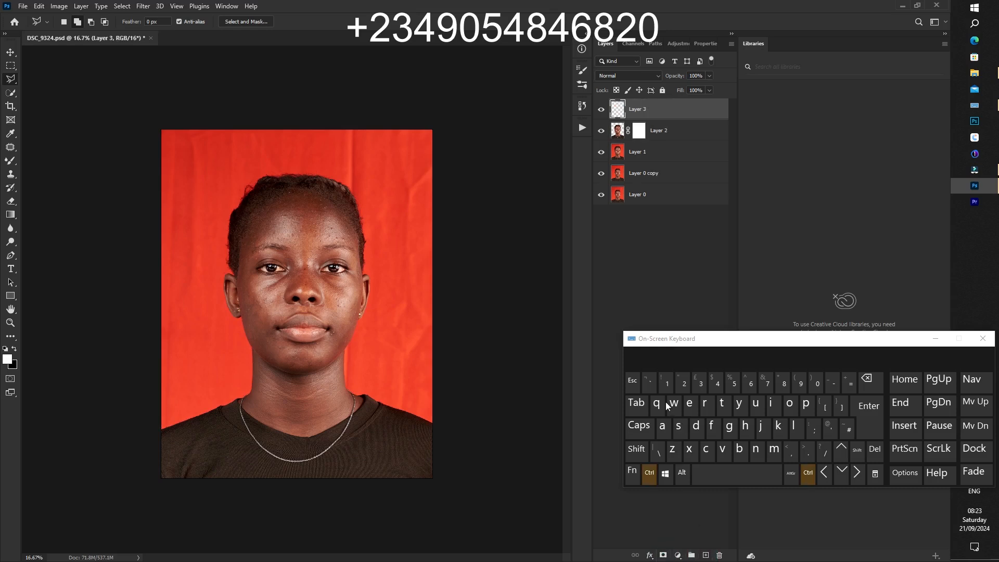
{"action": "key", "text": "v"}
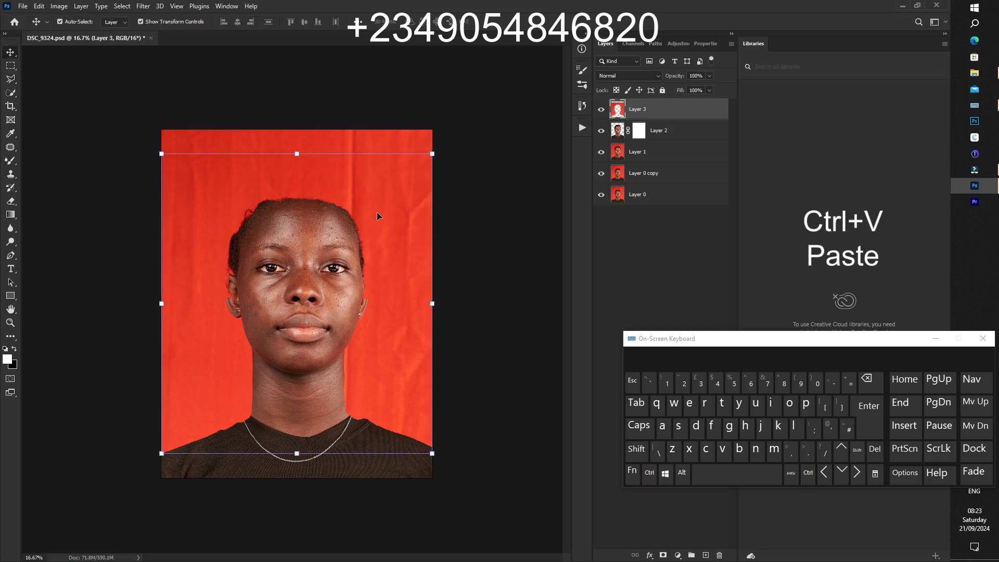
{"action": "left_click", "coordinate": [368, 211]}
{"action": "left_click_drag", "start_coordinate": [368, 211], "coordinate": [368, 185]}
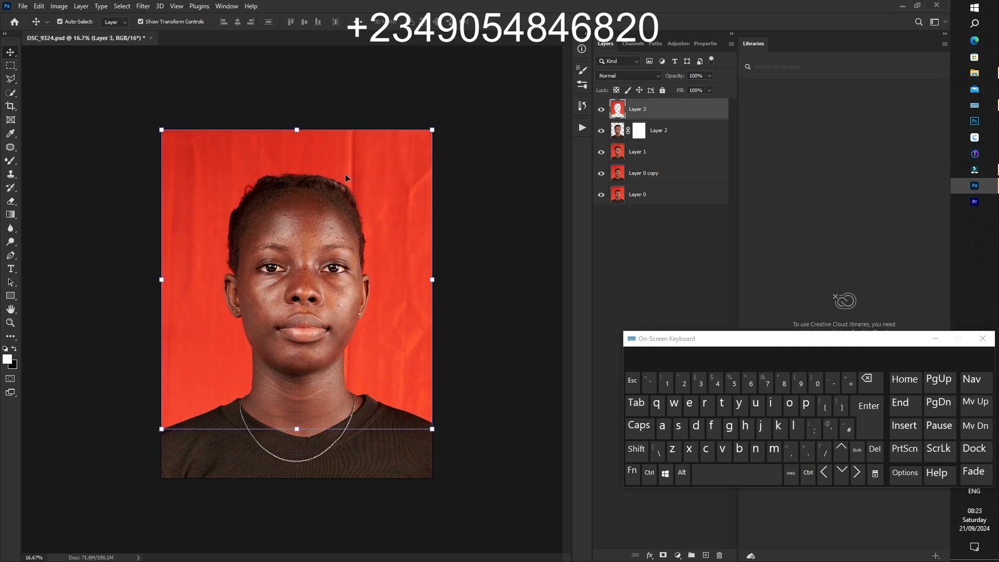
Apply a Gaussian Blur with a 200-pixel radius to the cut background in Layer 3 and move that layer below Layer 2
{"action": "left_click", "coordinate": [128, 6]}
{"action": "mouse_move", "coordinate": [141, 7]}
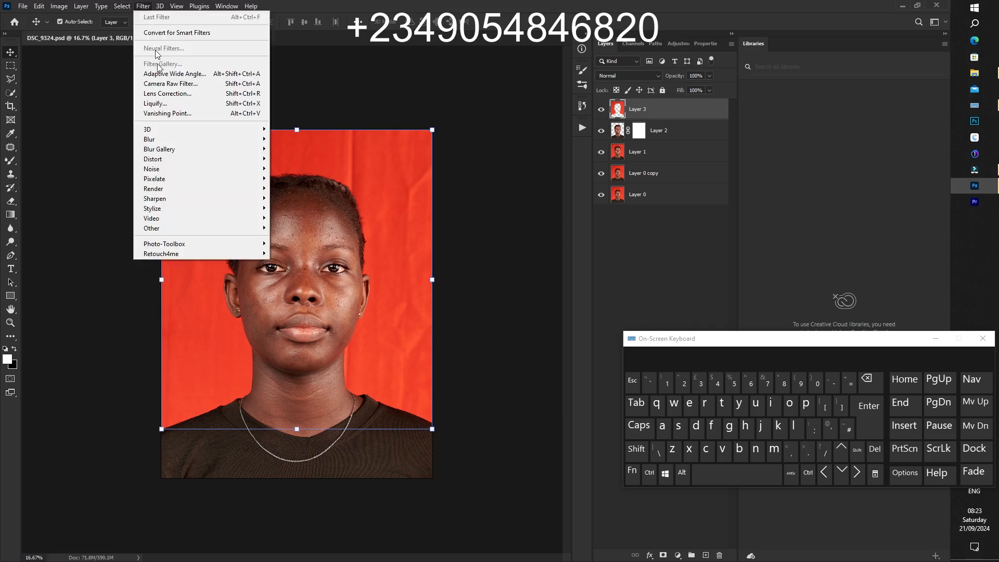
{"action": "mouse_move", "coordinate": [172, 139]}
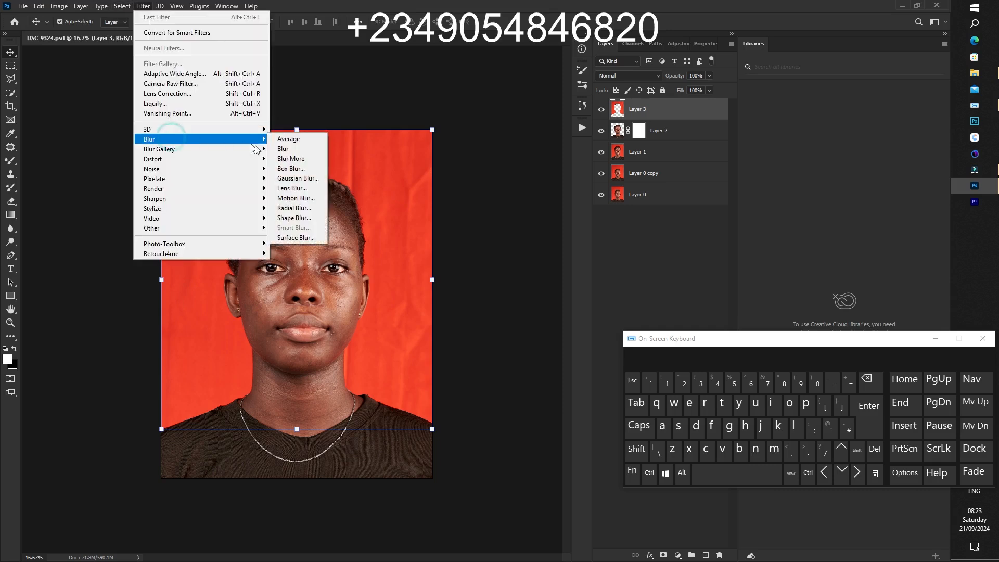
{"action": "left_click", "coordinate": [284, 179]}
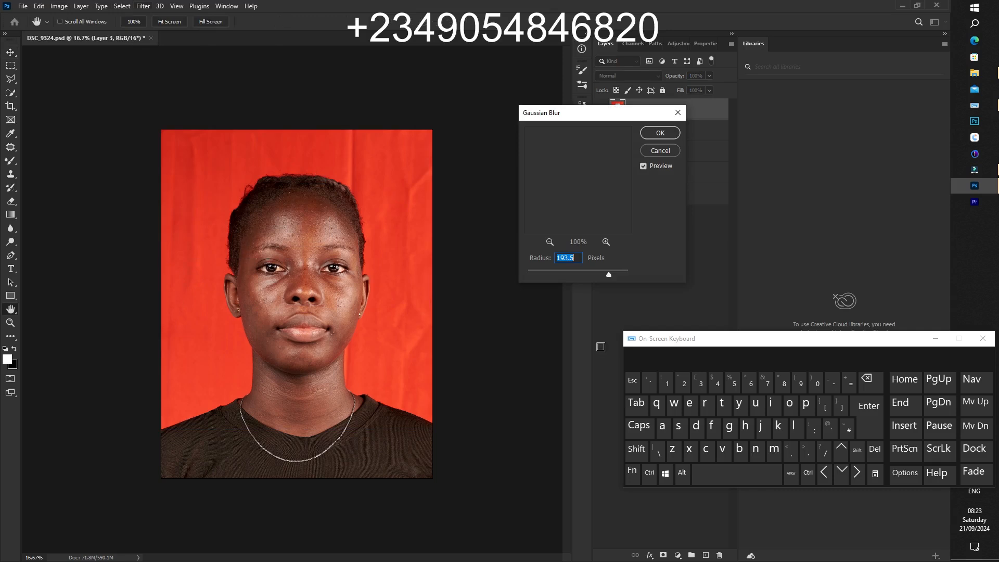
{"action": "left_click", "coordinate": [682, 386]}
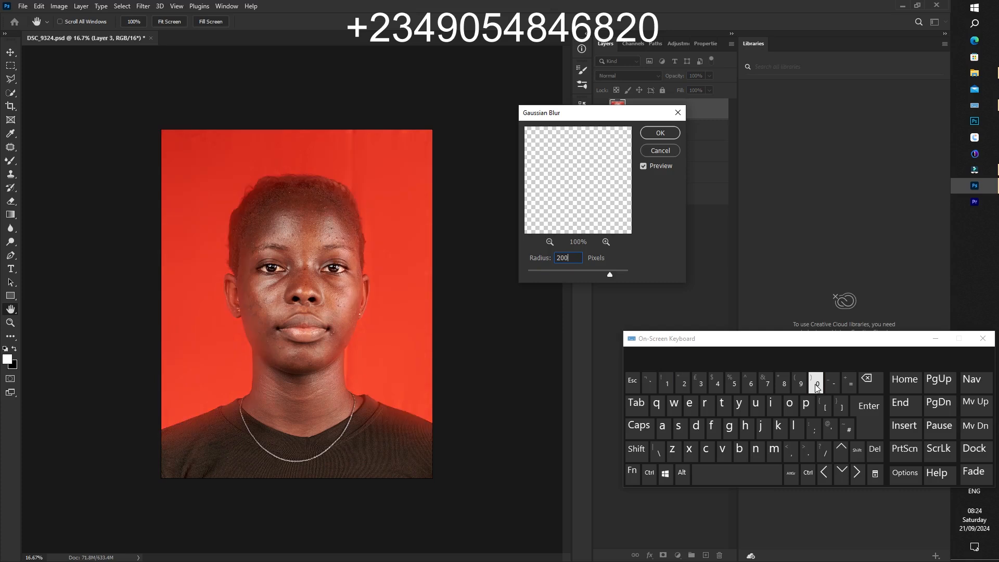
{"action": "key", "text": "Return"}
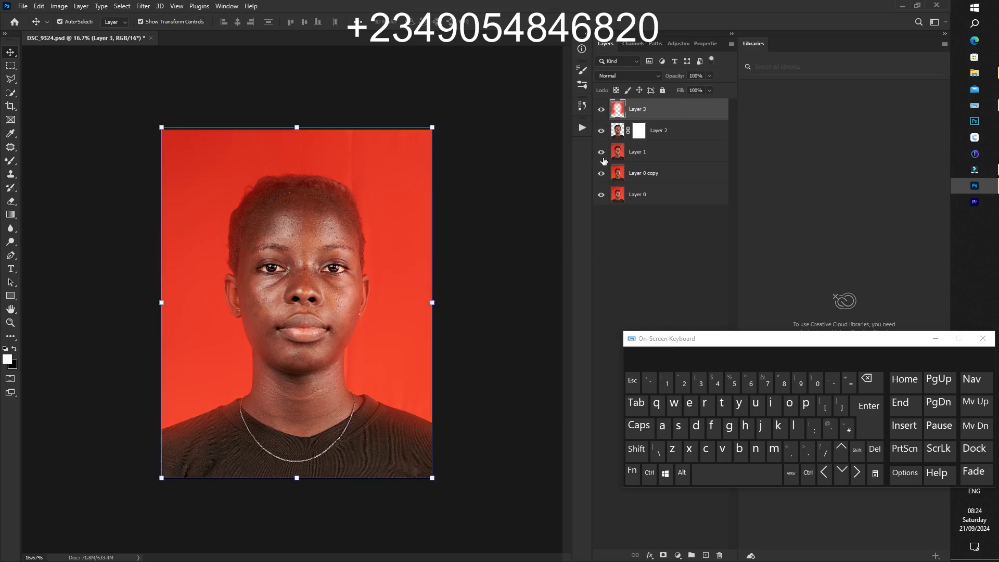
{"action": "mouse_move", "coordinate": [662, 112]}
{"action": "left_mouse_down"}
{"action": "mouse_move", "coordinate": [663, 140]}
{"action": "mouse_move", "coordinate": [662, 131]}
{"action": "left_mouse_up"}
{"action": "key", "text": "ctrl+bracketleft"}
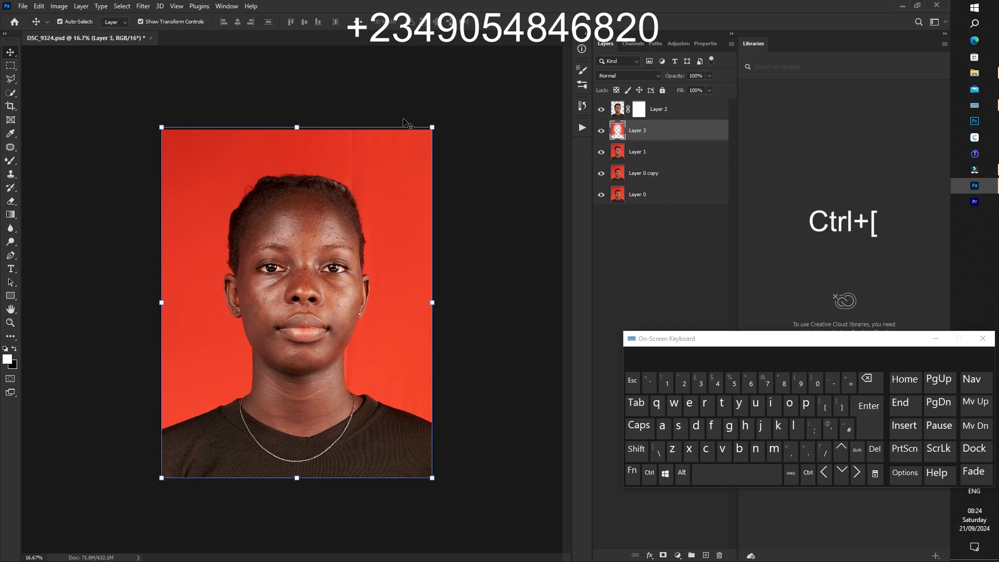
Examine the blurred background and the subject's edges around the hair, ears, neck and shoulders for leftover marks
{"action": "key", "text": "b"}
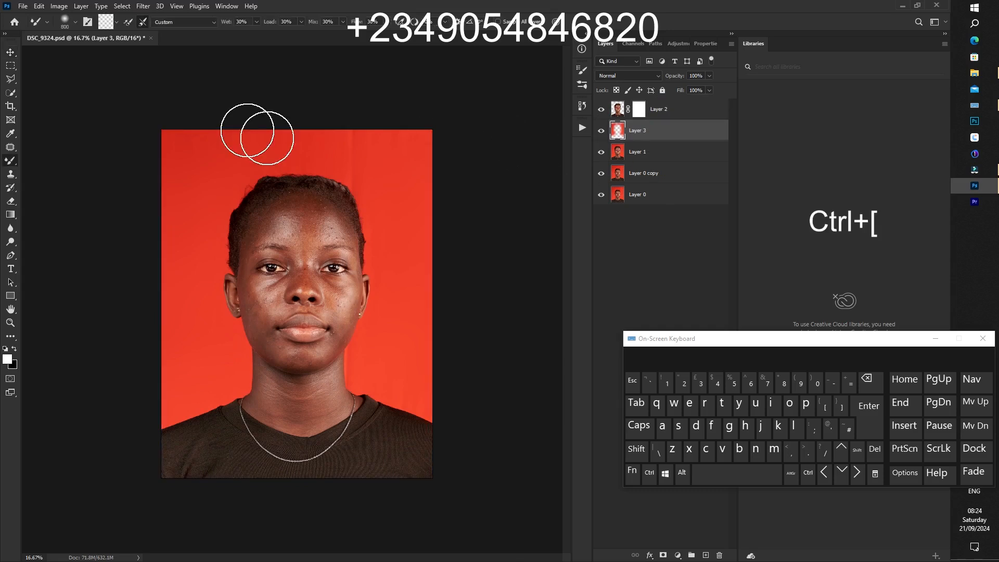
{"action": "key", "text": "ctrl+plus"}
{"action": "key", "text": "ctrl+plus"}
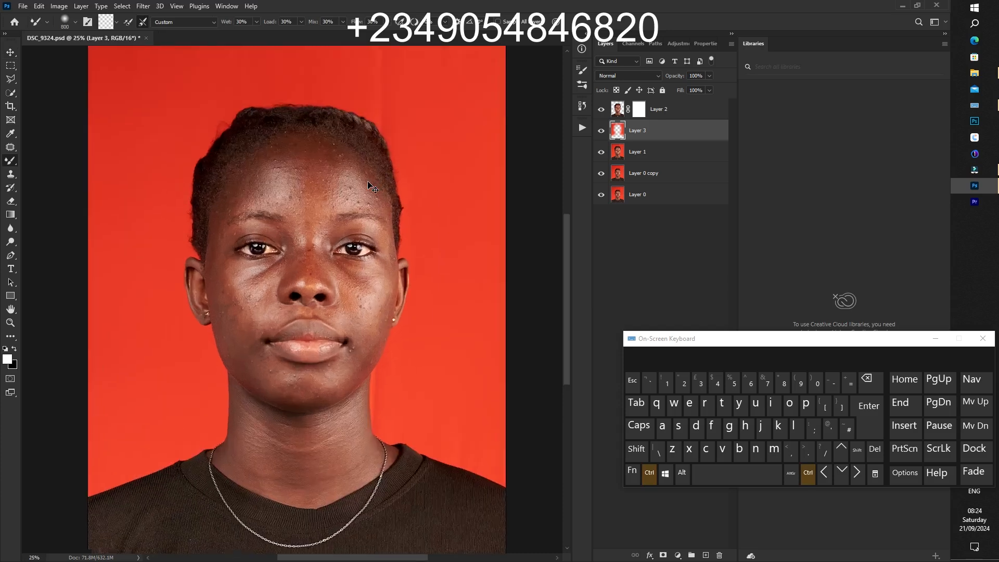
{"action": "scroll", "coordinate": [368, 181], "scroll_direction": "up", "scroll_amount": 5}
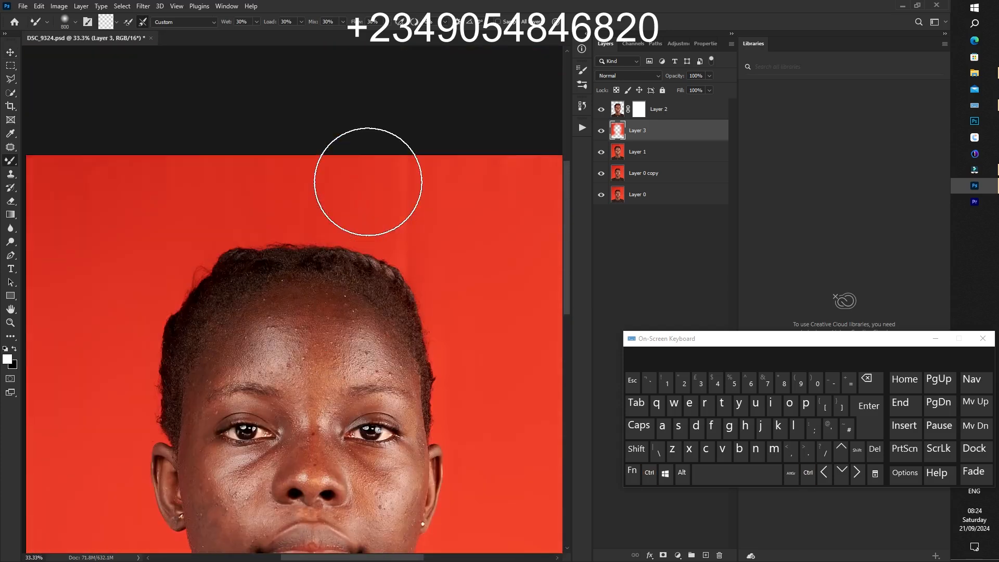
{"action": "scroll", "coordinate": [368, 182], "scroll_direction": "down", "scroll_amount": 2}
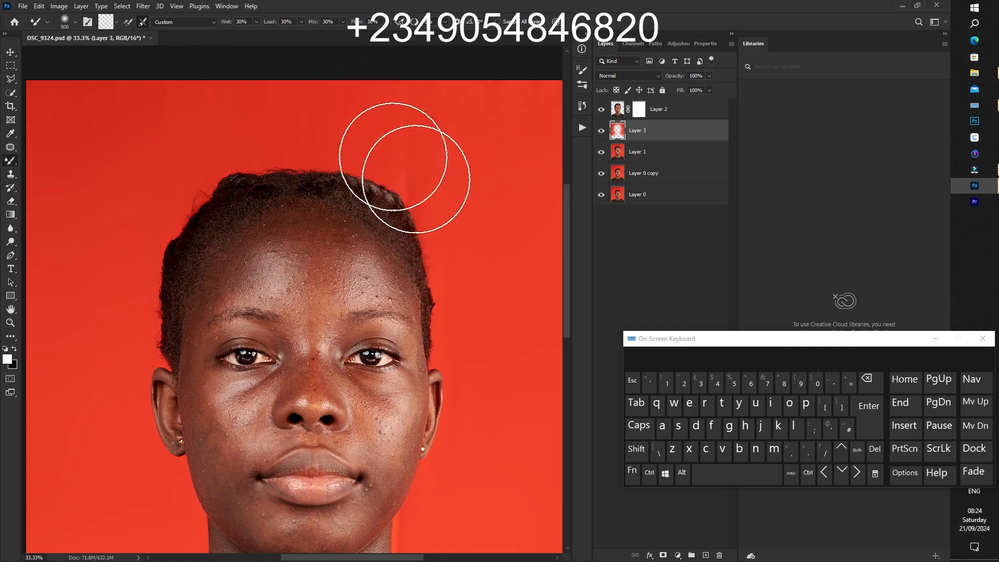
{"action": "key", "text": "ctrl"}
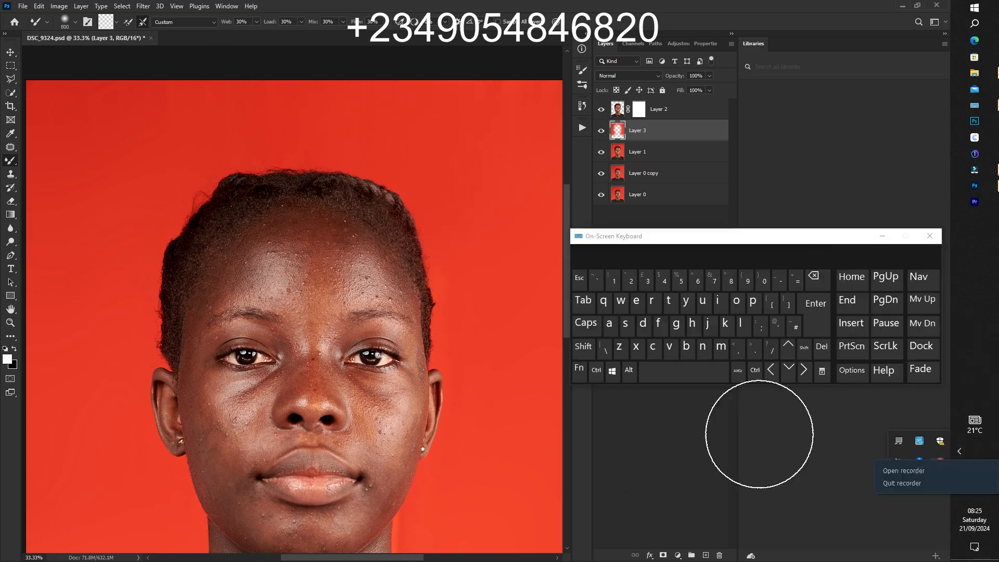
{"action": "scroll", "coordinate": [311, 255], "scroll_direction": "down", "scroll_amount": 3}
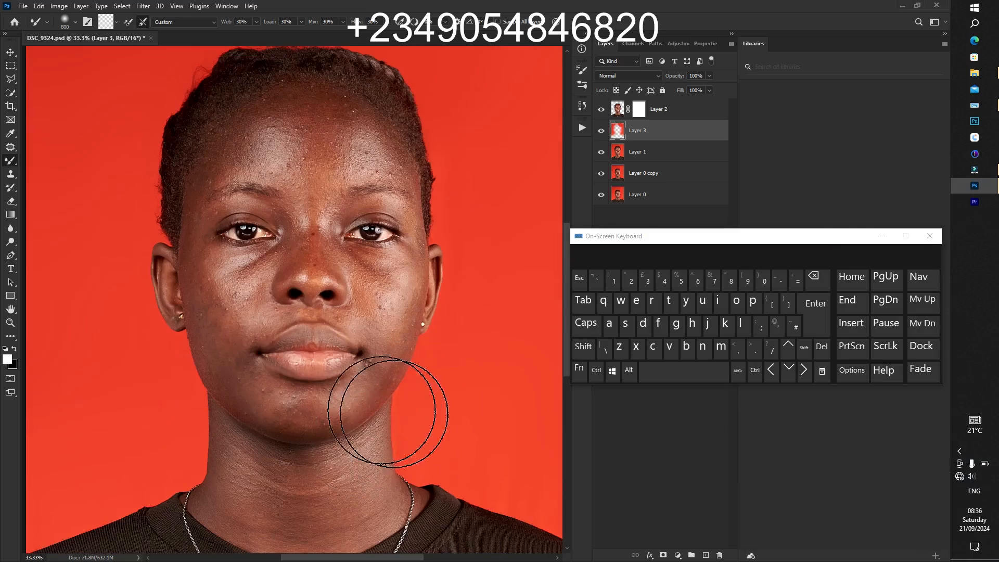
{"action": "key", "text": "ctrl+minus"}
{"action": "key", "text": "ctrl+minus"}
{"action": "key", "text": "ctrl+minus"}
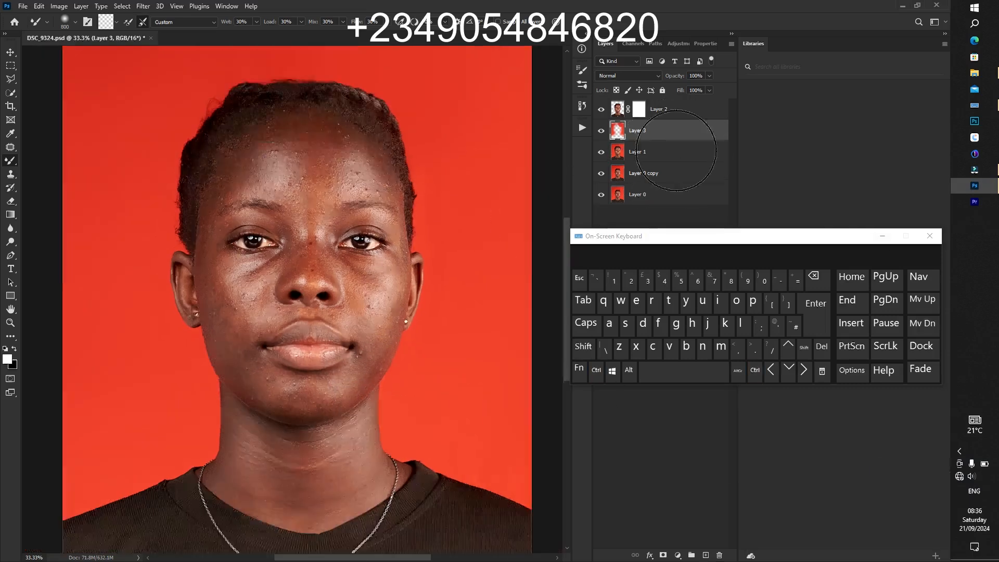
{"action": "left_click", "coordinate": [677, 154]}
{"action": "key", "text": "ctrl+plus"}
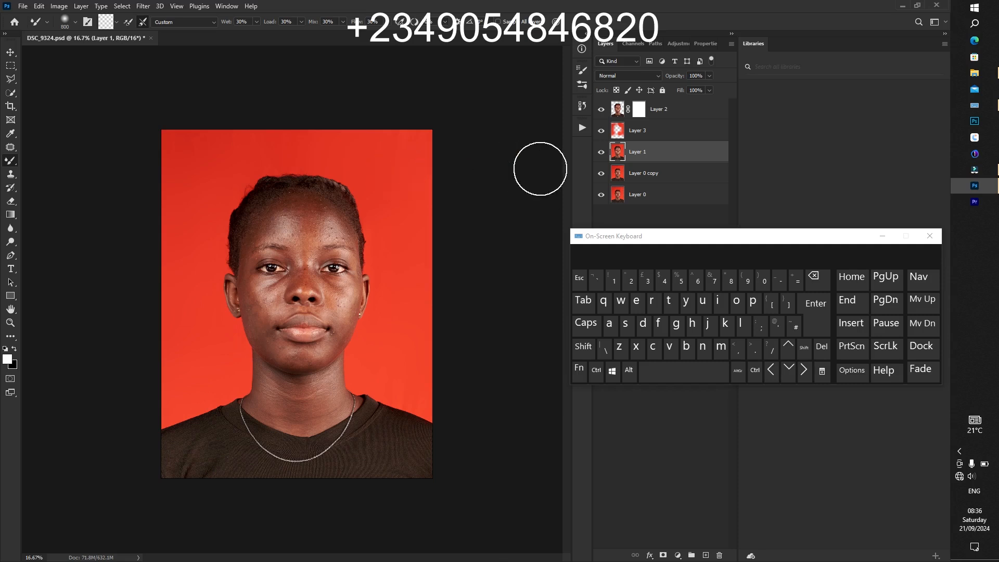
Create a new landscape document from the recent 6 x 4 in, 1000 ppi custom preset with a white background
{"action": "key", "text": "ctrl+n"}
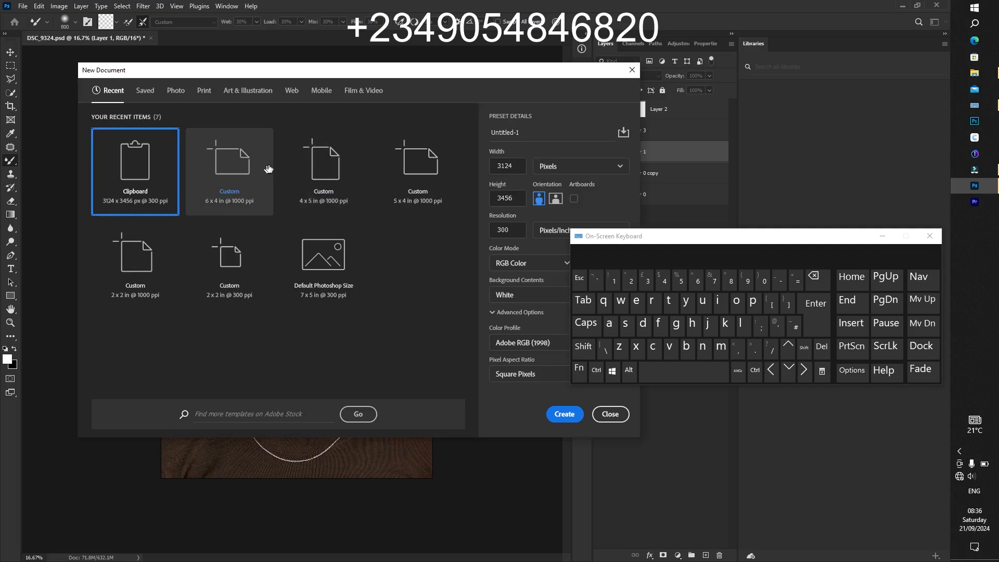
{"action": "left_click", "coordinate": [230, 166]}
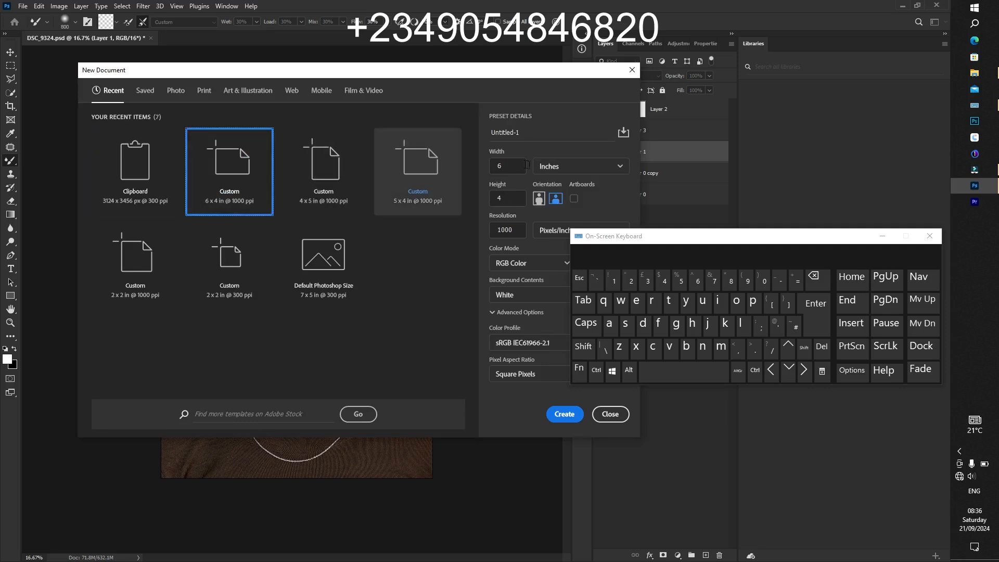
{"action": "left_click_drag", "start_coordinate": [746, 244], "coordinate": [834, 294]}
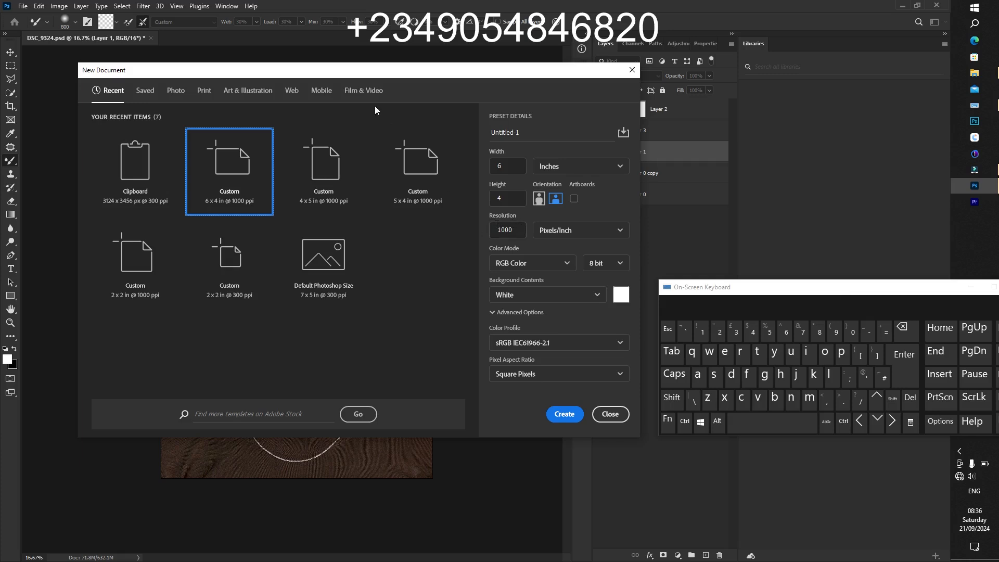
{"action": "left_click_drag", "start_coordinate": [537, 75], "coordinate": [672, 56]}
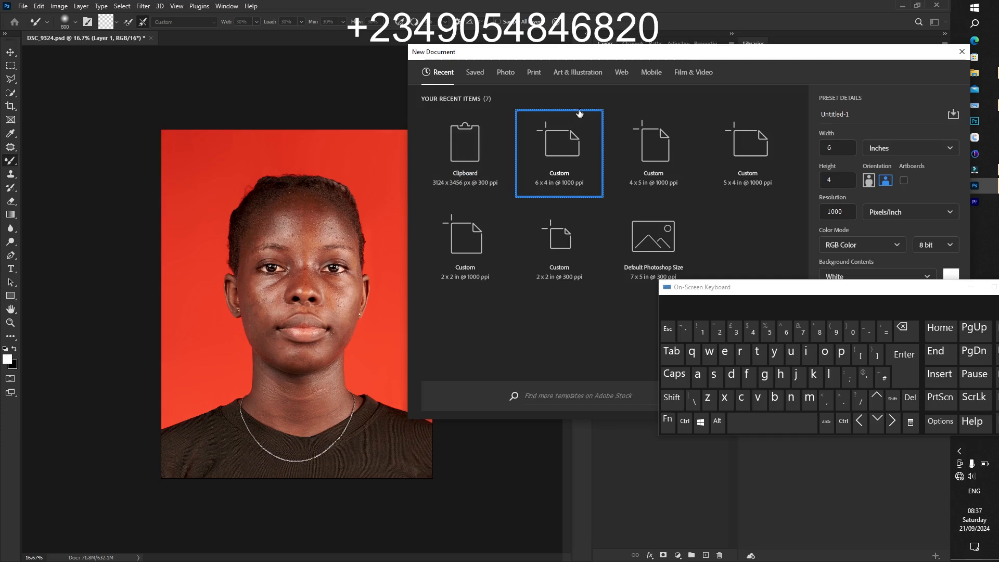
{"action": "left_click_drag", "start_coordinate": [723, 55], "coordinate": [441, 59]}
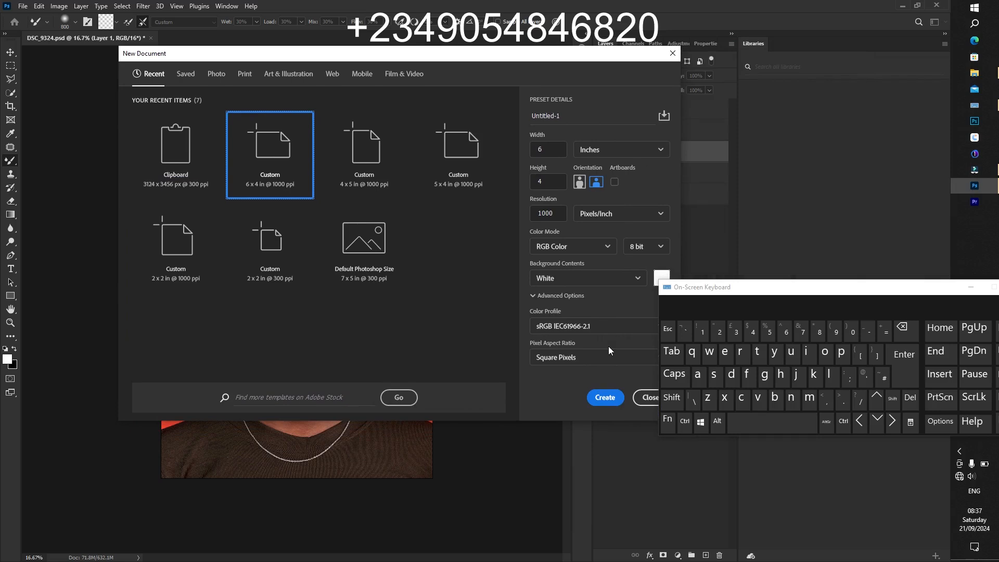
{"action": "left_click", "coordinate": [606, 398]}
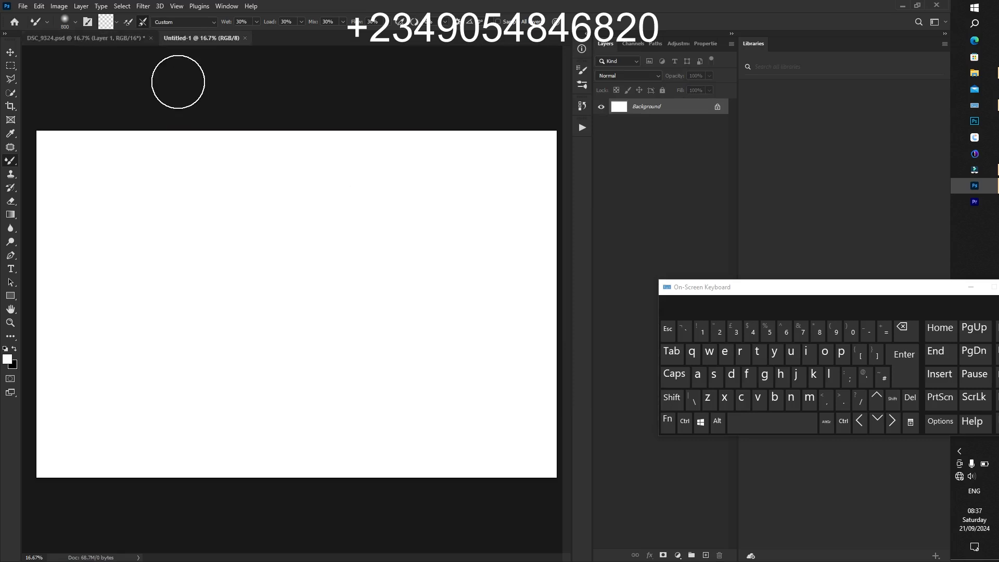
Return to DSC_9324.psd and stamp all visible layers into a new merged layer above Layer 2
{"action": "left_click", "coordinate": [96, 38]}
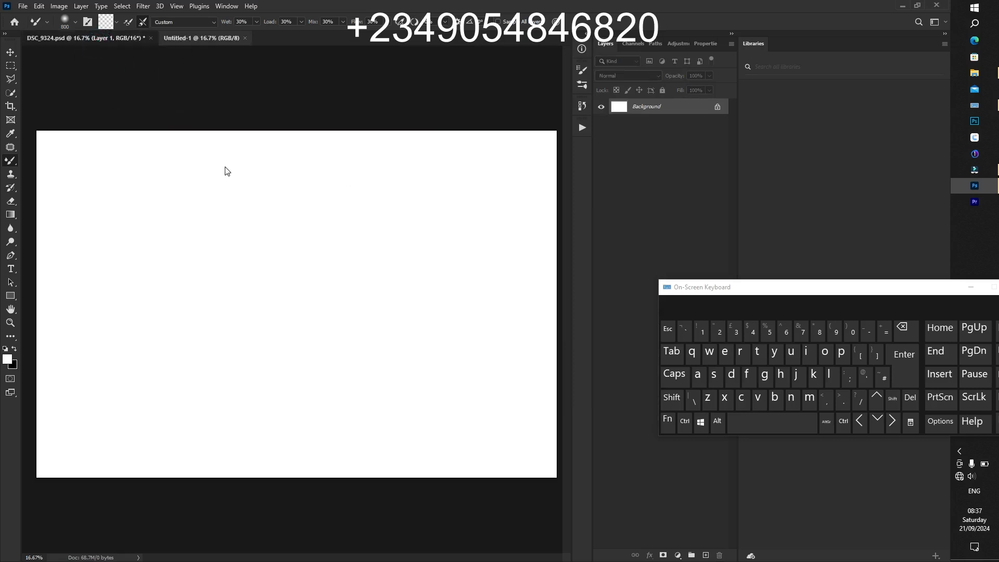
{"action": "left_click", "coordinate": [681, 115]}
{"action": "key", "text": "ctrl"}
{"action": "key", "text": "shift"}
{"action": "key", "text": "alt"}
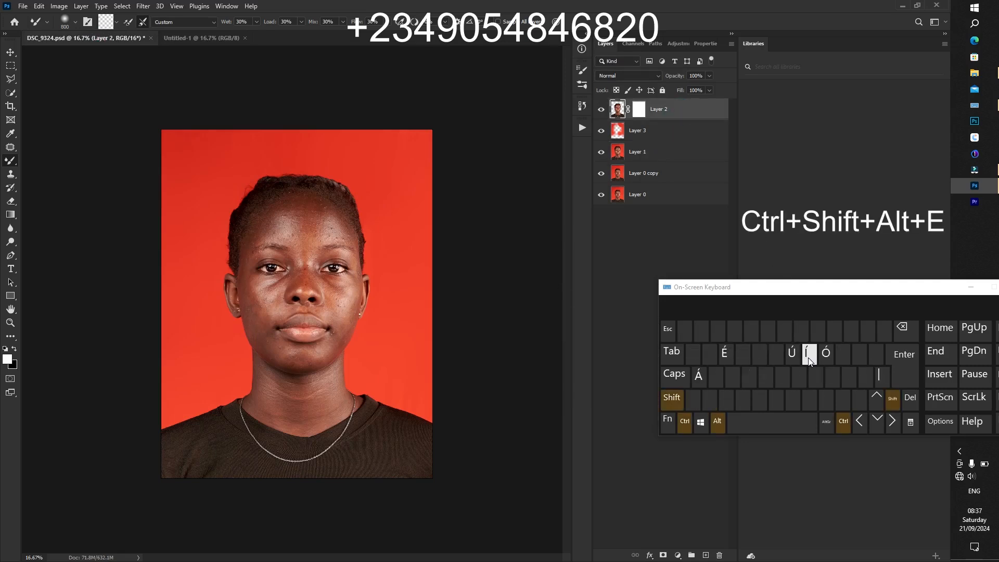
{"action": "left_click", "coordinate": [725, 356]}
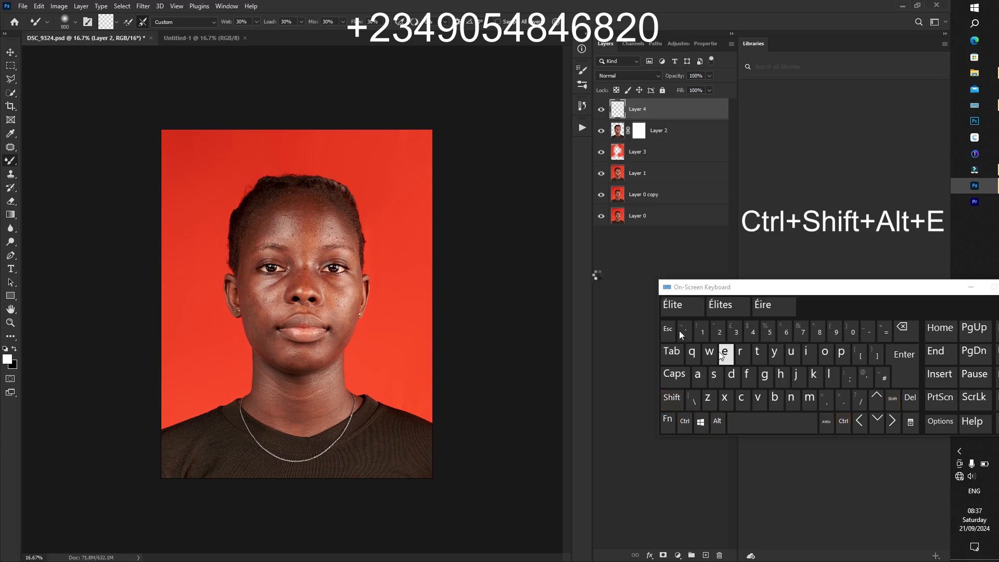
Copy the entire merged portrait and paste it into the blank 6 x 4 inch document
{"action": "key", "text": "ctrl+a"}
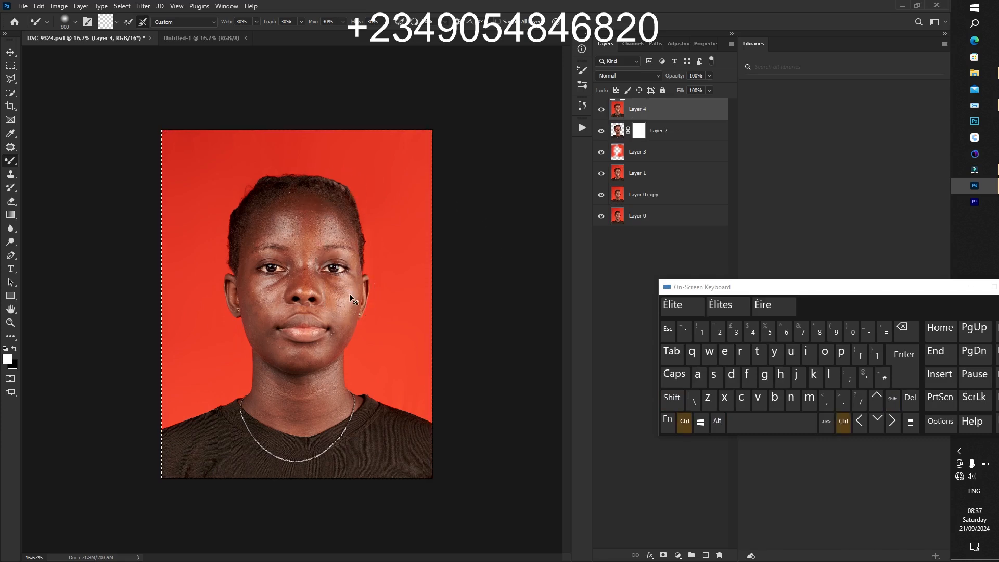
{"action": "key", "text": "ctrl+c"}
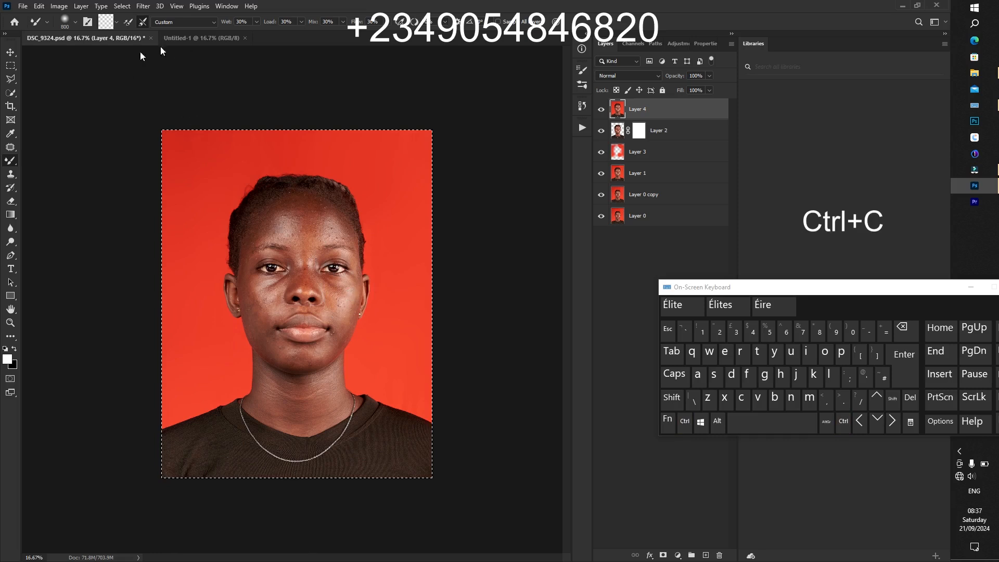
{"action": "left_click", "coordinate": [206, 43]}
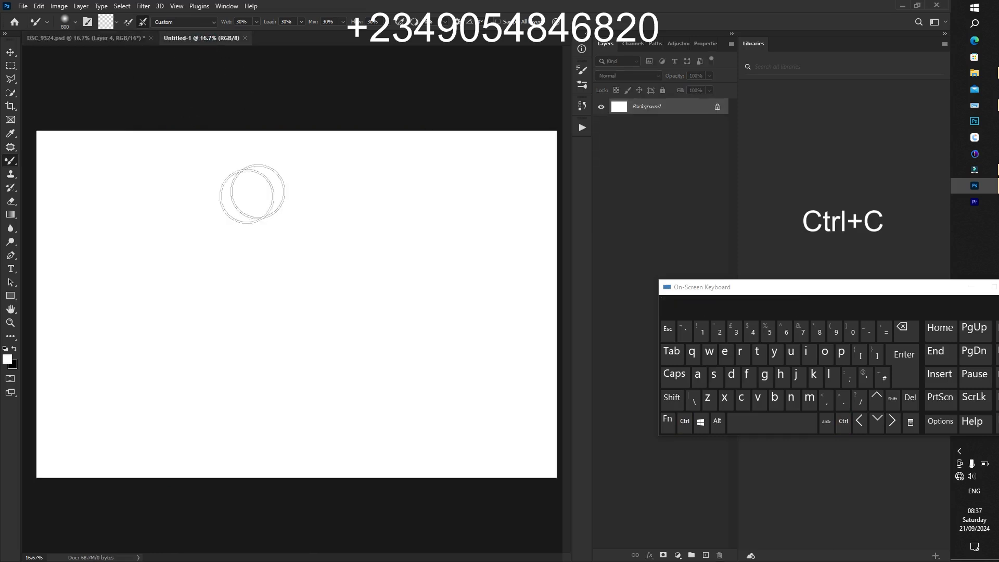
{"action": "key", "text": "v"}
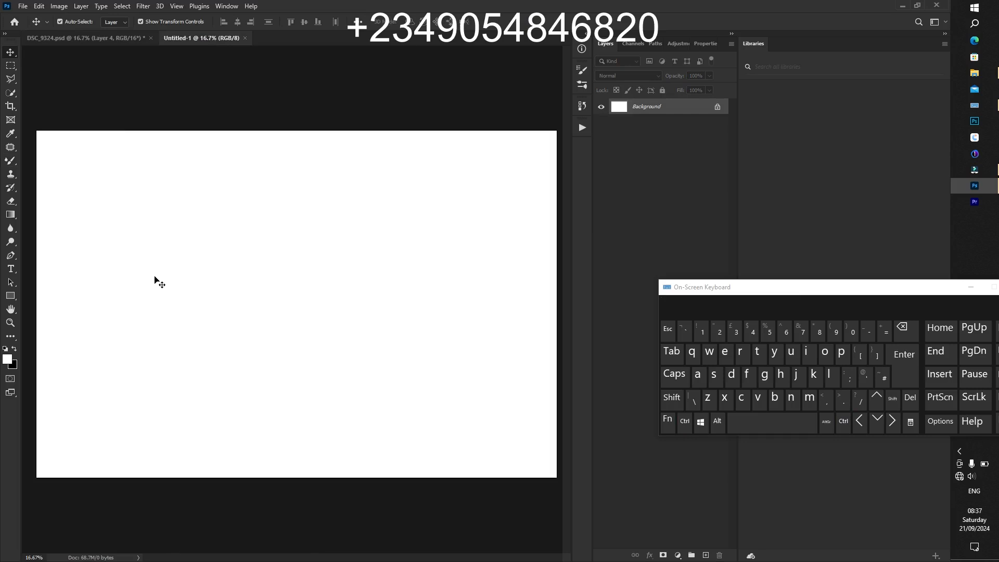
{"action": "key", "text": "ctrl+v"}
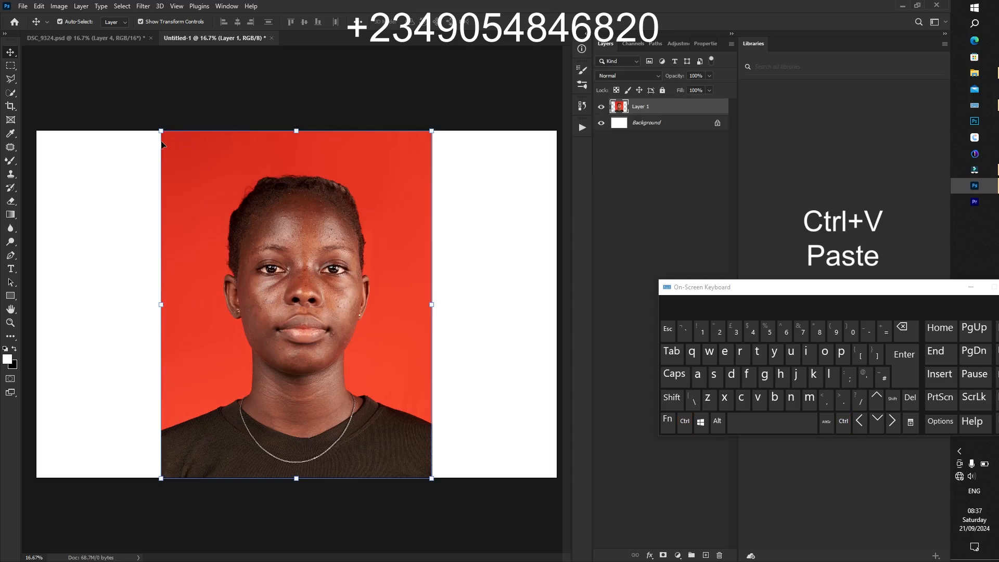
Scale the pasted portrait proportionally to about 38.7% and place it near the white canvas's left edge, in the upper half
{"action": "left_click_drag", "start_coordinate": [161, 131], "coordinate": [335, 334]}
{"action": "left_click_drag", "start_coordinate": [378, 387], "coordinate": [100, 214]}
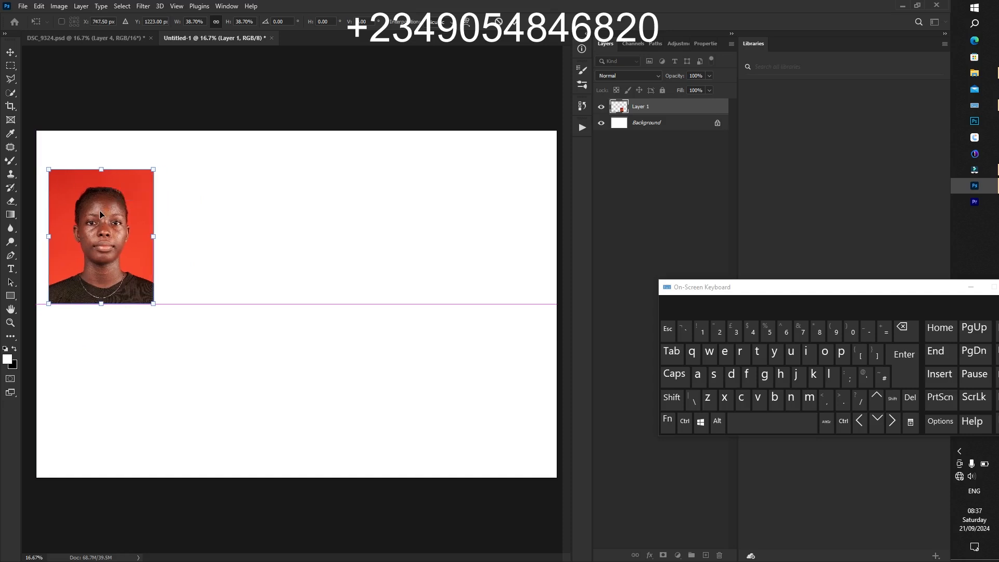
{"action": "key", "text": "Return"}
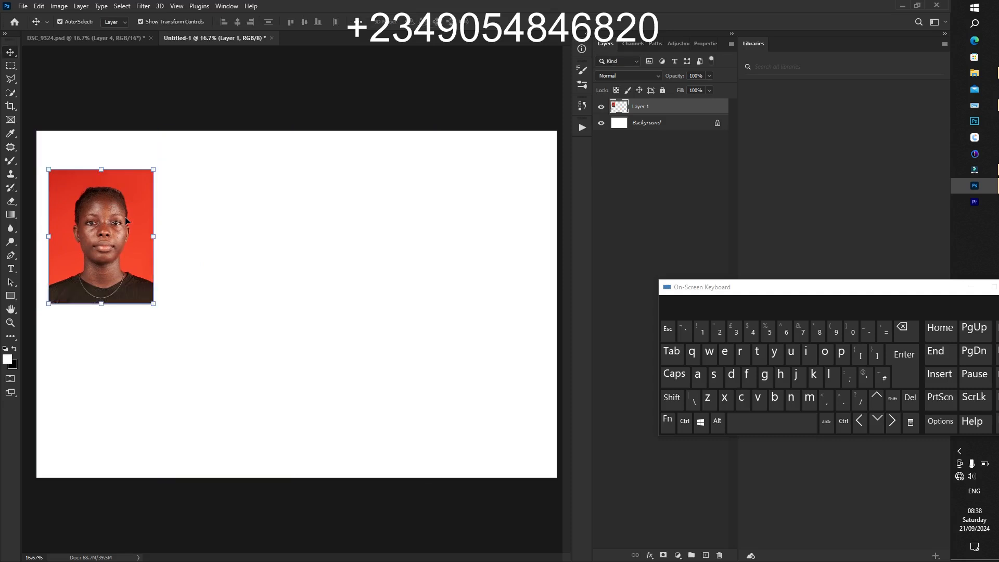
Duplicate the small portrait just to its right, and duplicate that pair alongside with narrow gaps to form a row of four
{"action": "key", "text": "alt"}
{"action": "left_click_drag", "start_coordinate": [127, 223], "coordinate": [229, 220]}
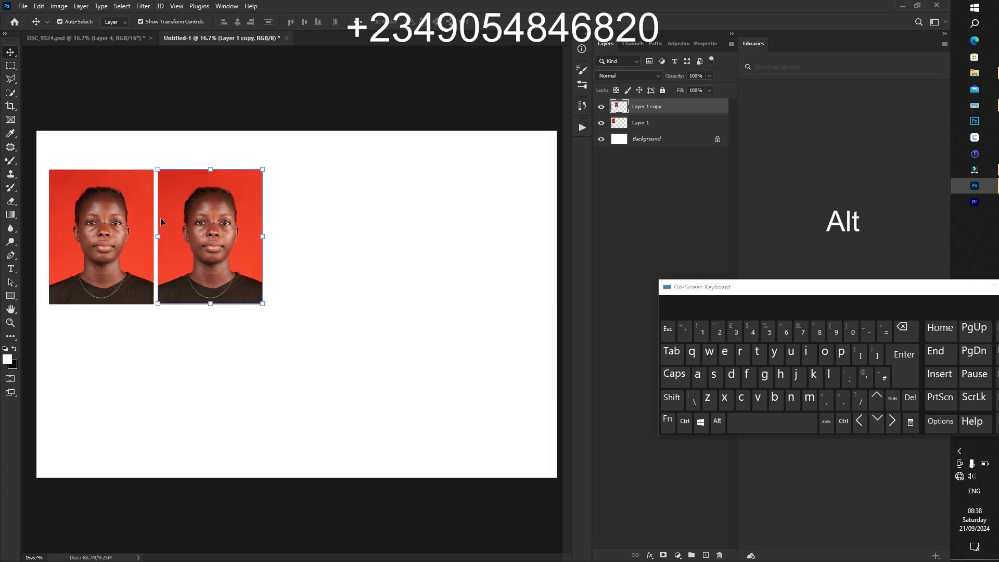
{"action": "left_click", "coordinate": [127, 221]}
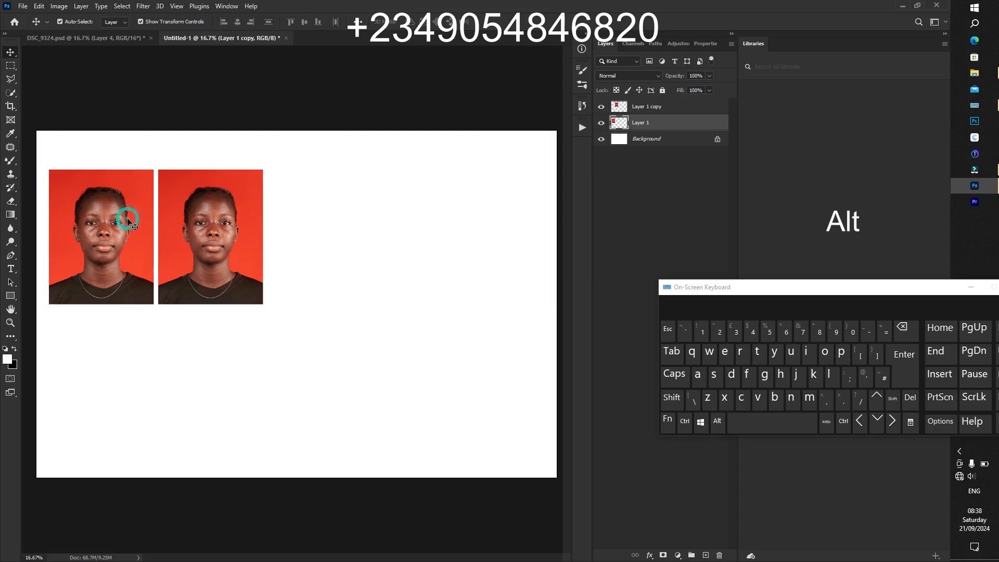
{"action": "key", "text": "ctrl"}
{"action": "left_click", "coordinate": [237, 229], "text": "ctrl"}
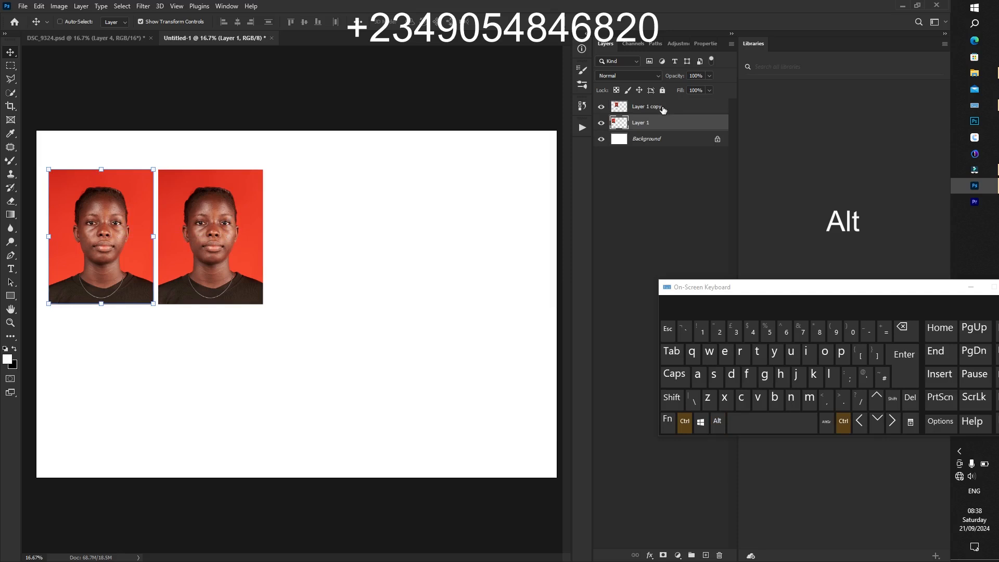
{"action": "key", "text": "ctrl"}
{"action": "left_click", "coordinate": [653, 109], "text": "ctrl"}
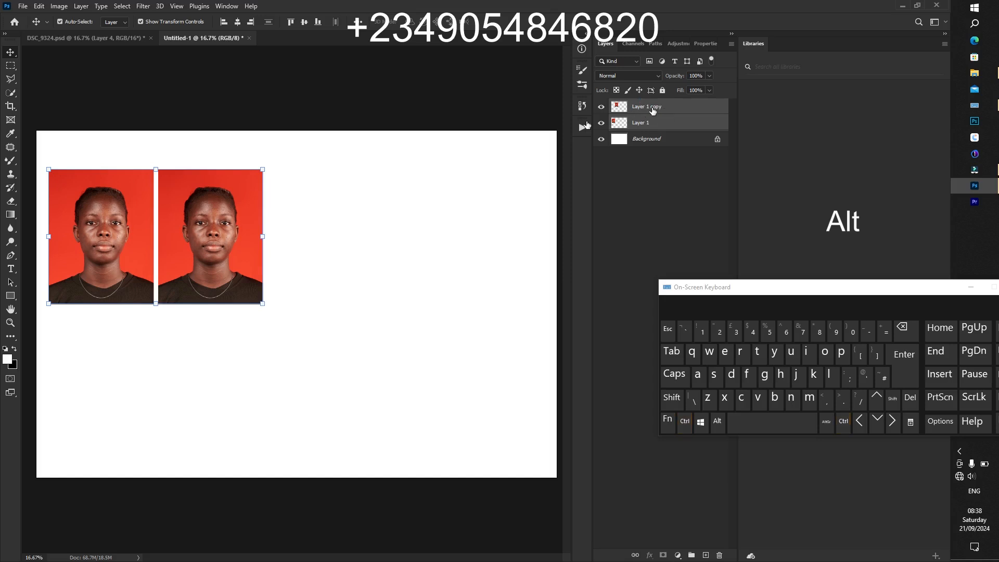
{"action": "key", "text": "alt"}
{"action": "left_click_drag", "start_coordinate": [202, 235], "coordinate": [416, 237]}
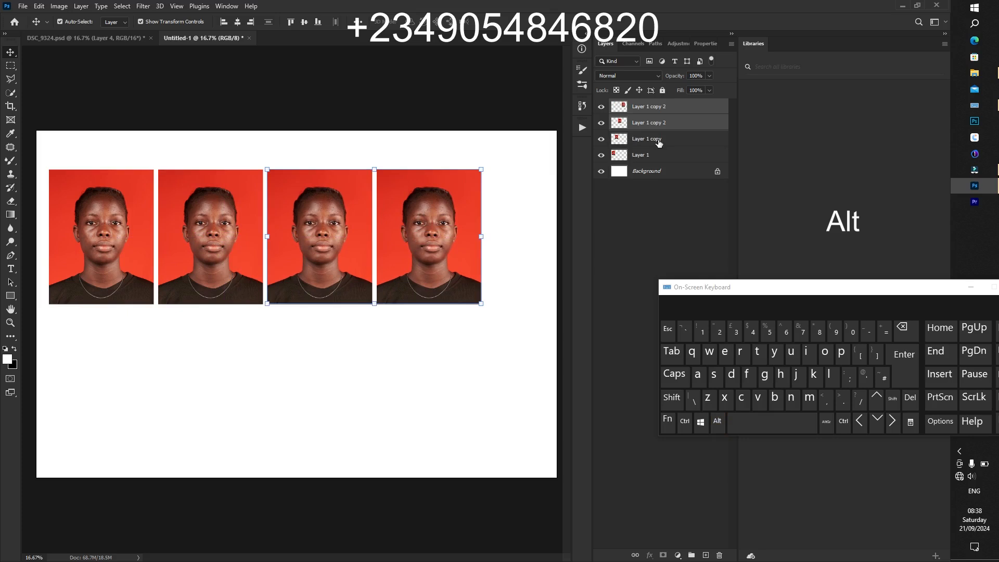
Duplicate the whole row of four portraits directly below the original row, keeping the columns aligned
{"action": "left_click", "coordinate": [645, 155]}
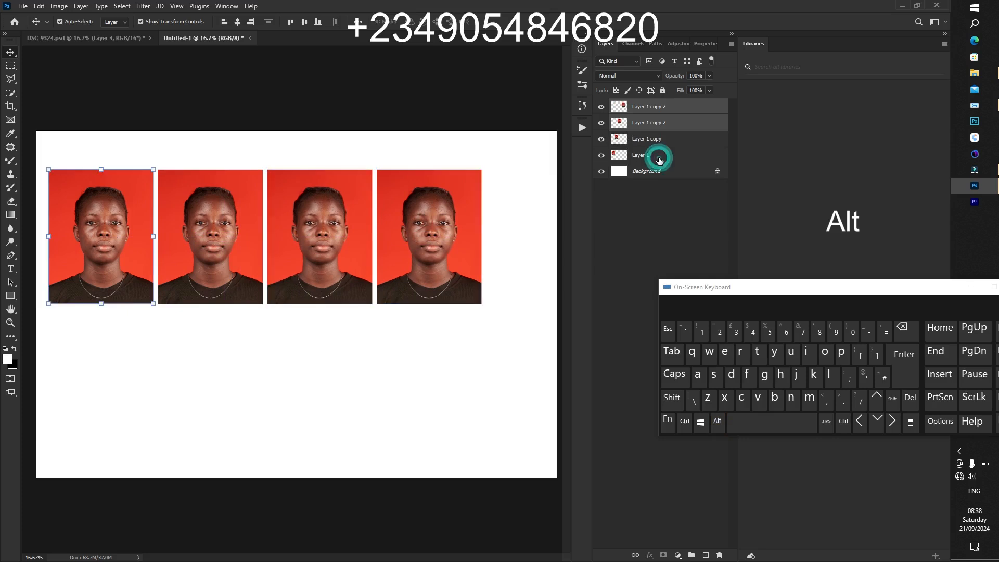
{"action": "key", "text": "shift"}
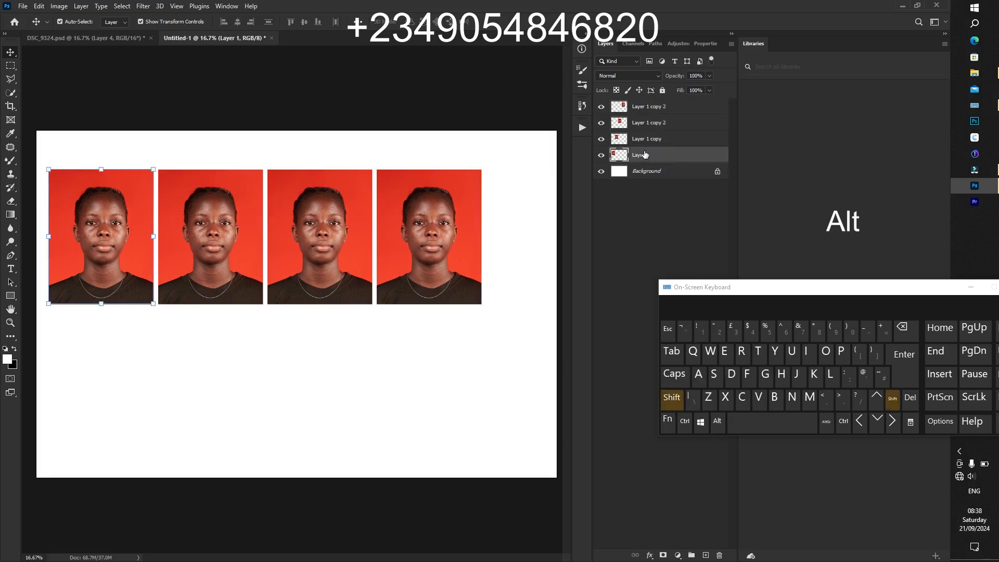
{"action": "left_click", "coordinate": [651, 109], "text": "shift"}
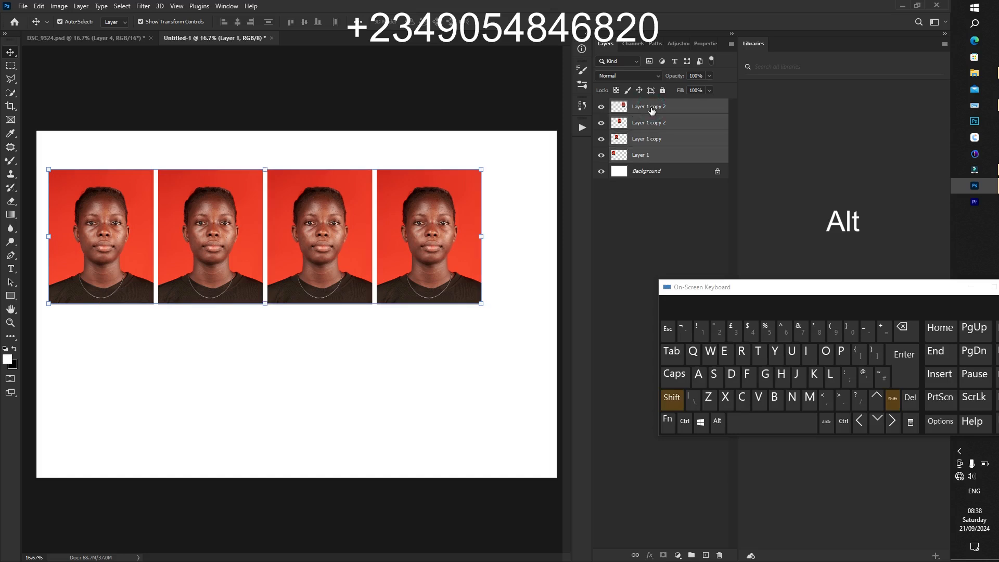
{"action": "key", "text": "alt"}
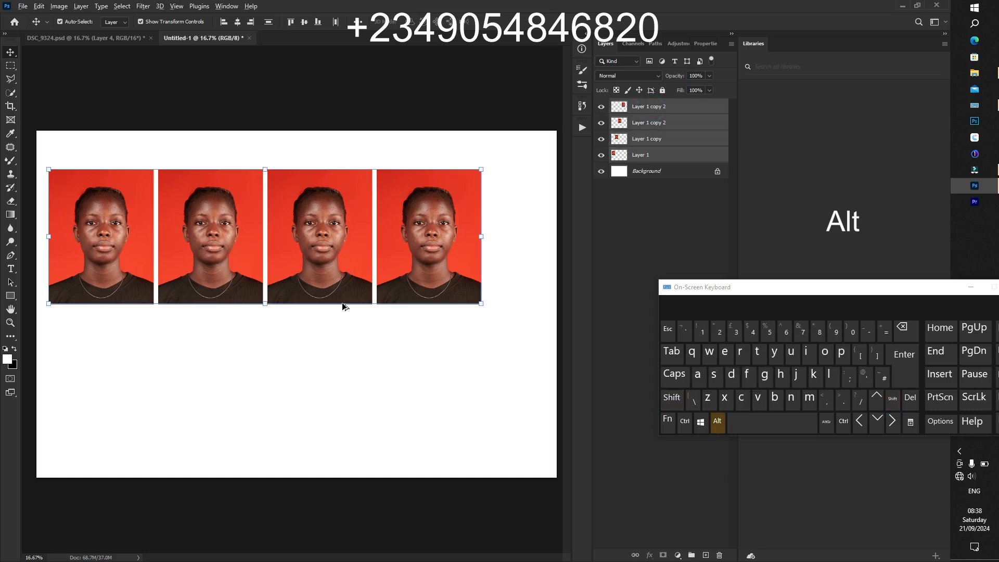
{"action": "left_click_drag", "start_coordinate": [295, 259], "coordinate": [295, 394]}
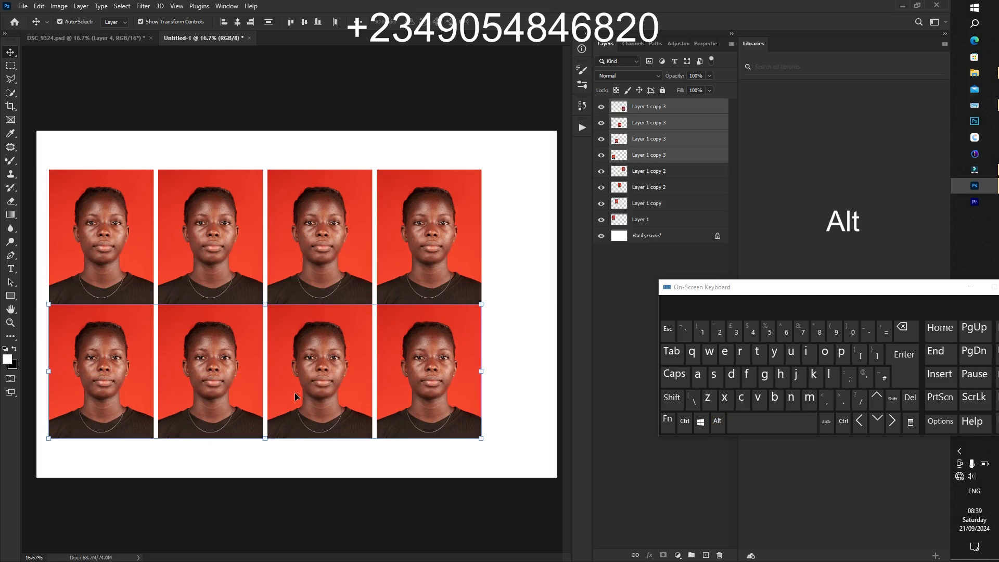
Nudge the duplicated lower row down to leave a narrow white gap between the two rows
{"action": "key", "text": "Down"}
{"action": "key", "text": "Down"}
{"action": "key", "text": "Down"}
{"action": "key", "text": "Down"}
{"action": "key", "text": "Down"}
{"action": "key", "text": "Down"}
{"action": "key", "text": "Down"}
{"action": "key", "text": "Down"}
{"action": "key", "text": "Down"}
{"action": "key", "text": "Down"}
{"action": "key", "text": "Down"}
{"action": "key", "text": "Down"}
{"action": "key", "text": "Down"}
{"action": "key", "text": "Down"}
{"action": "key", "text": "Down"}
{"action": "key", "text": "Down"}
{"action": "key", "text": "Down"}
{"action": "key", "text": "Down"}
{"action": "key", "text": "Down"}
{"action": "key", "text": "Down"}
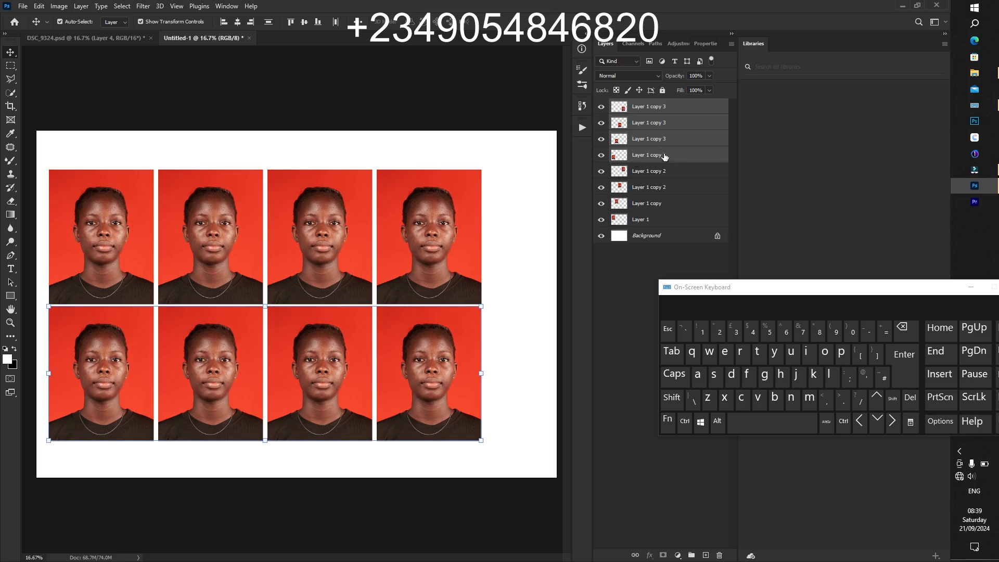
Move all eight portraits together toward the canvas centre and merge their layers into one
{"action": "left_click", "coordinate": [673, 111]}
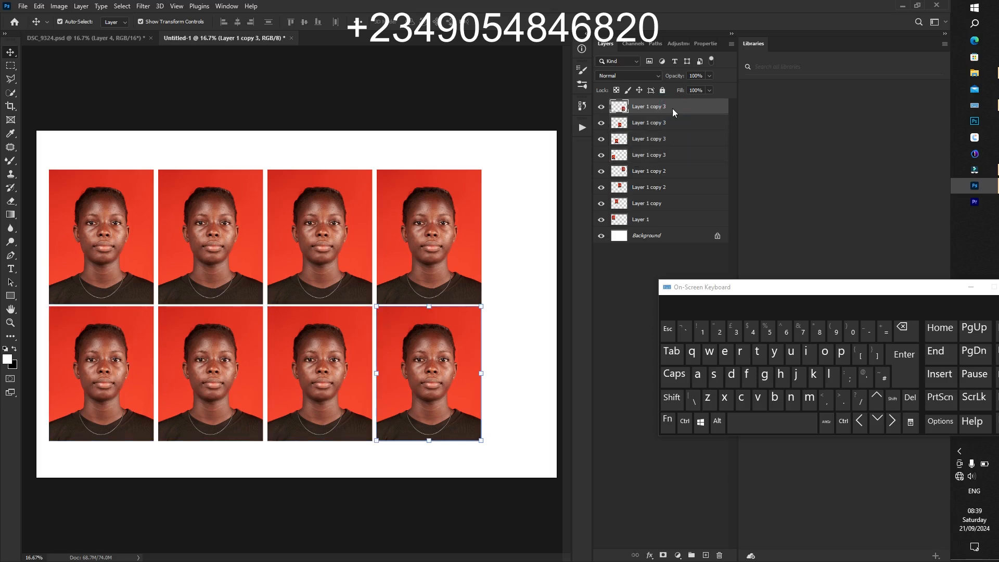
{"action": "key", "text": "shift"}
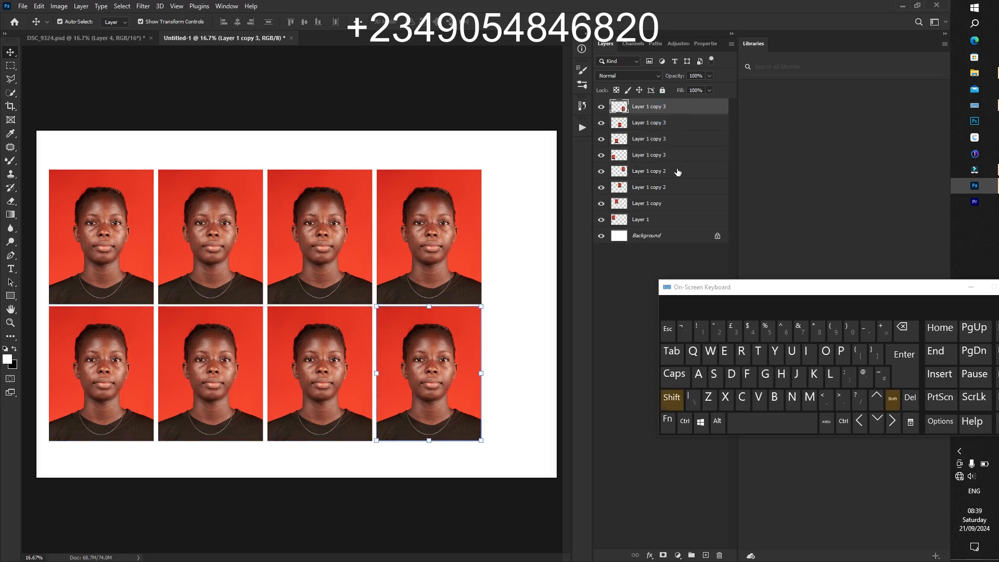
{"action": "left_click", "coordinate": [657, 215], "text": "shift"}
{"action": "left_click_drag", "start_coordinate": [284, 281], "coordinate": [311, 277]}
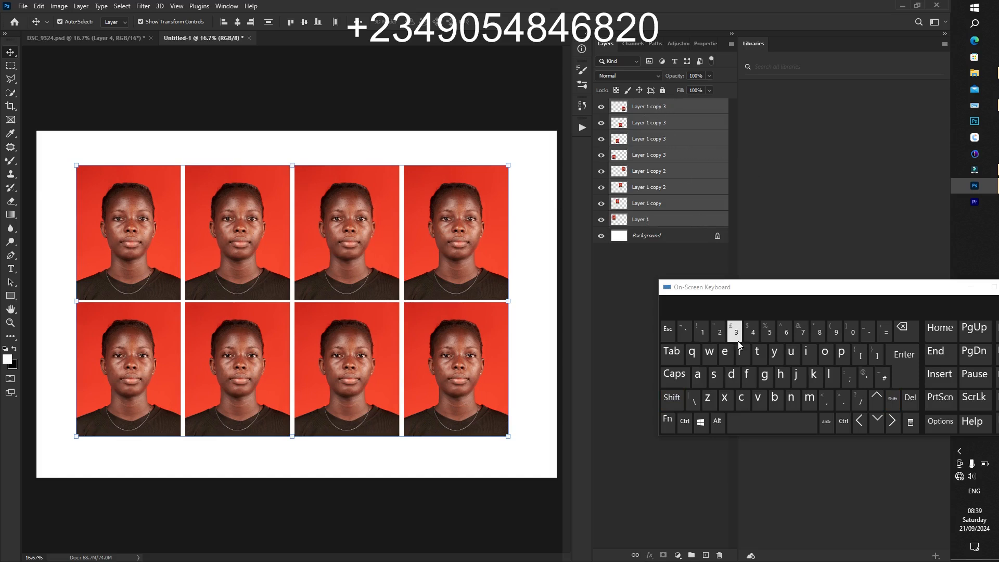
{"action": "key", "text": "ctrl+e"}
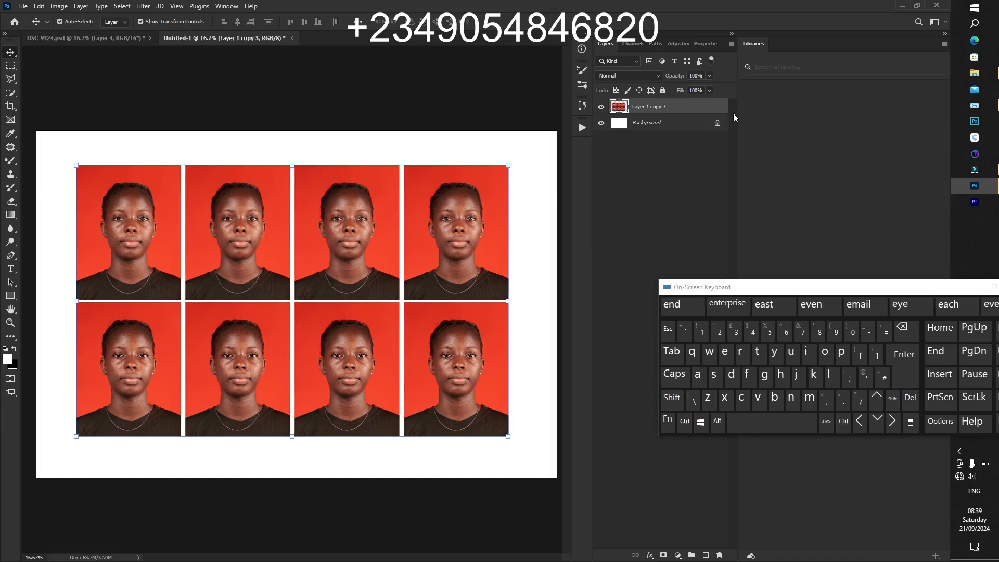
Align the merged portrait layer to the horizontal and vertical centres of the Background layer
{"action": "key", "text": "ctrl"}
{"action": "left_click", "coordinate": [648, 123], "text": "ctrl"}
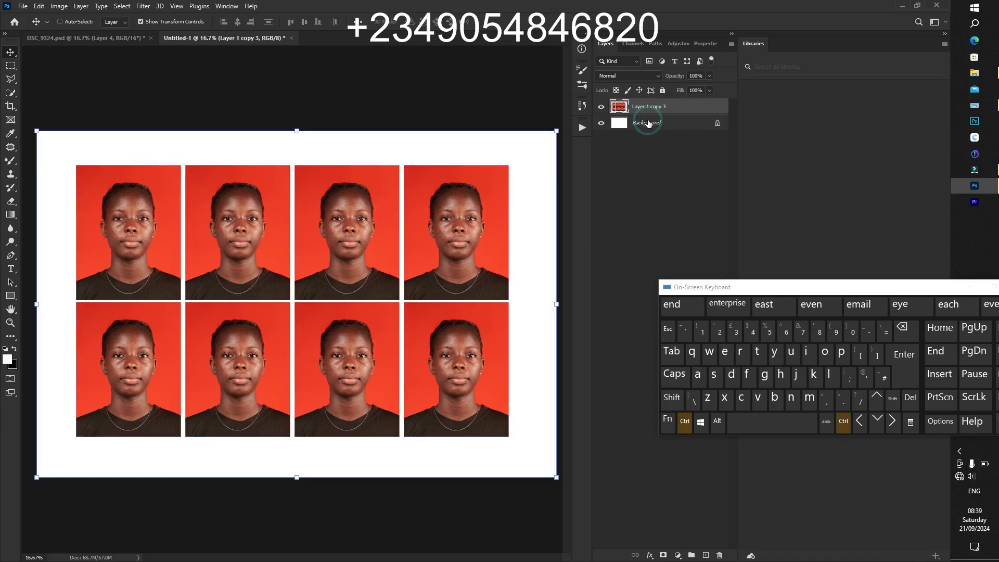
{"action": "left_click", "coordinate": [238, 23]}
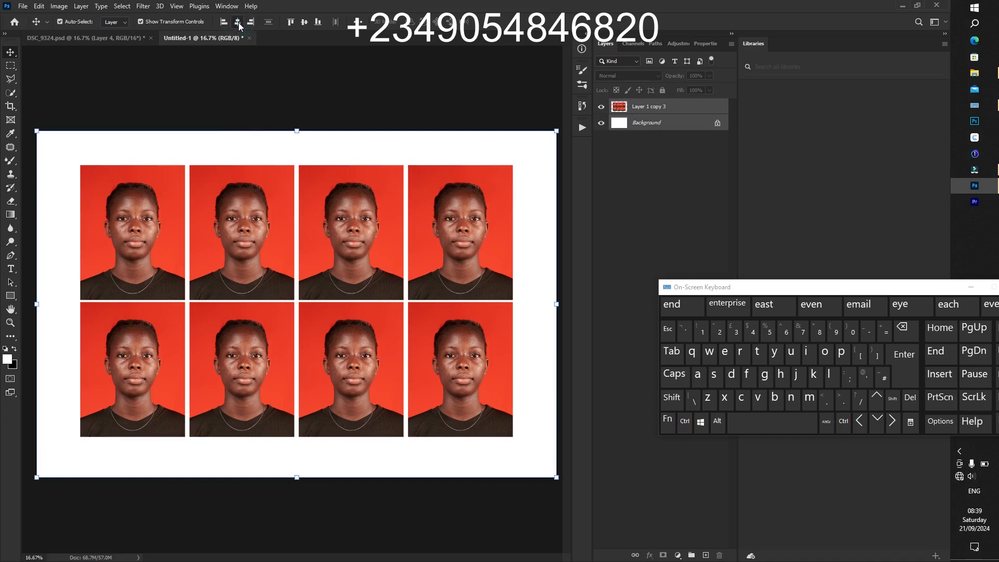
{"action": "left_click", "coordinate": [302, 23]}
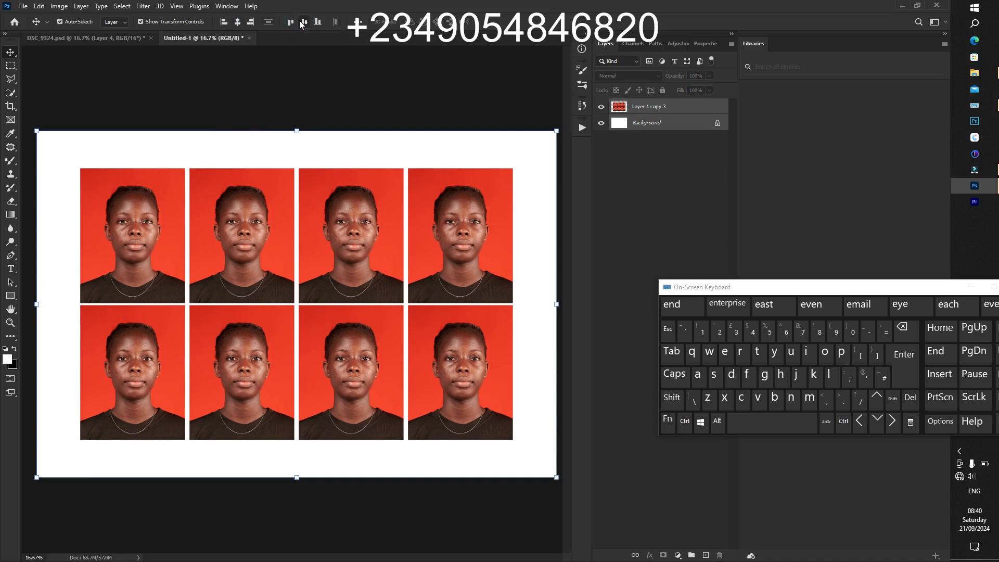
Scale the merged portrait grid proportionally to about 111.2% and keep it centred with an even white margin inside the canvas
{"action": "left_click", "coordinate": [676, 107]}
{"action": "left_click_drag", "start_coordinate": [296, 168], "coordinate": [298, 130]}
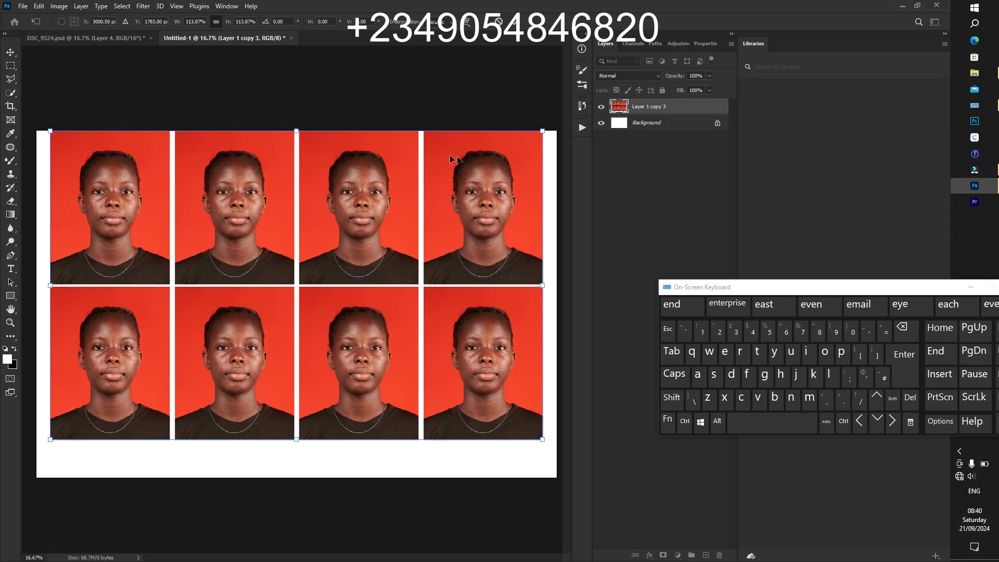
{"action": "left_click_drag", "start_coordinate": [329, 199], "coordinate": [331, 221]}
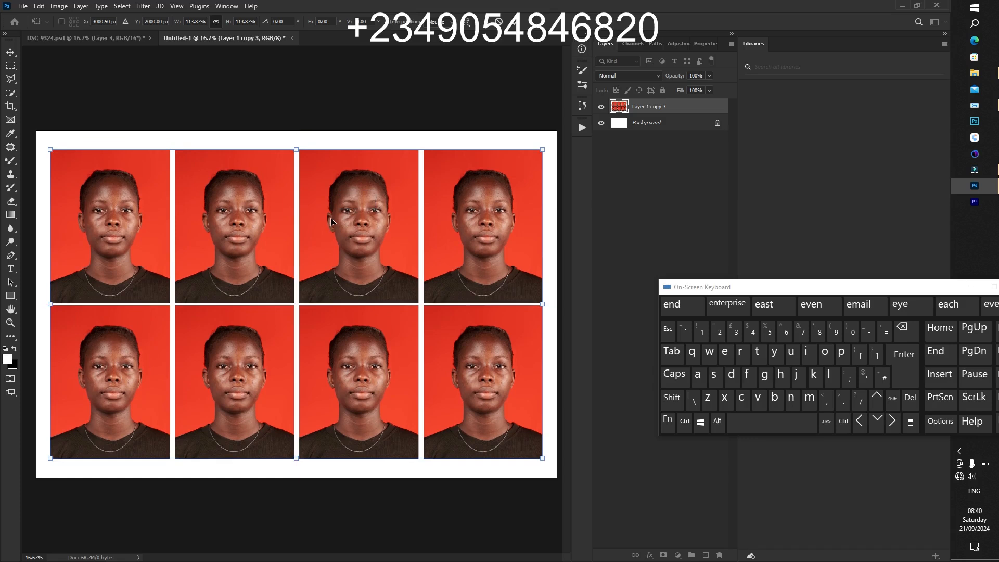
{"action": "left_click_drag", "start_coordinate": [300, 151], "coordinate": [299, 157]}
{"action": "left_click_drag", "start_coordinate": [307, 228], "coordinate": [307, 223]}
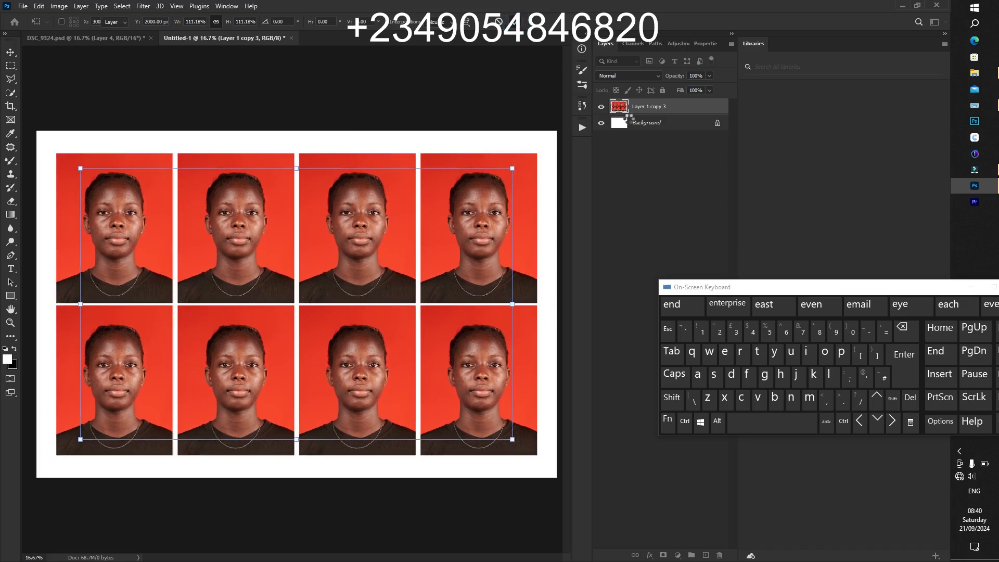
{"action": "key", "text": "Return"}
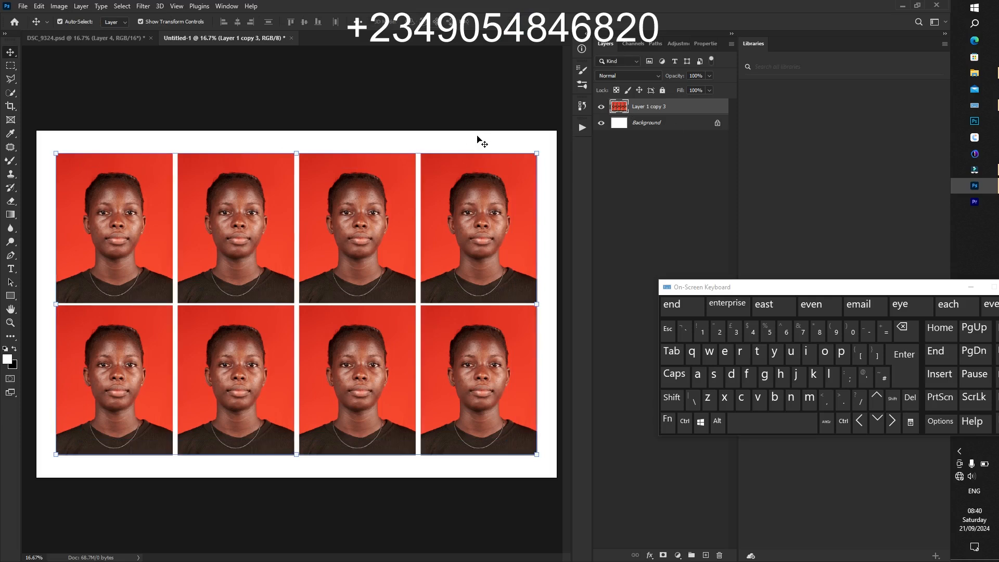
Unlock the Background layer and add a Solid Color fill layer between it and the portrait grid
{"action": "left_click", "coordinate": [717, 123]}
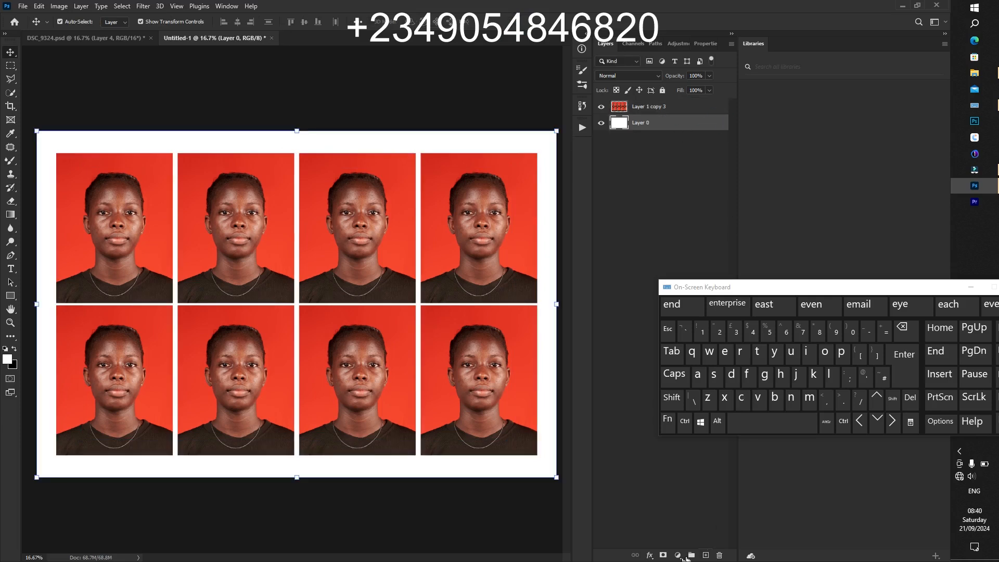
{"action": "left_click", "coordinate": [678, 556]}
{"action": "left_click_drag", "start_coordinate": [798, 295], "coordinate": [961, 255]}
{"action": "left_click", "coordinate": [678, 556]}
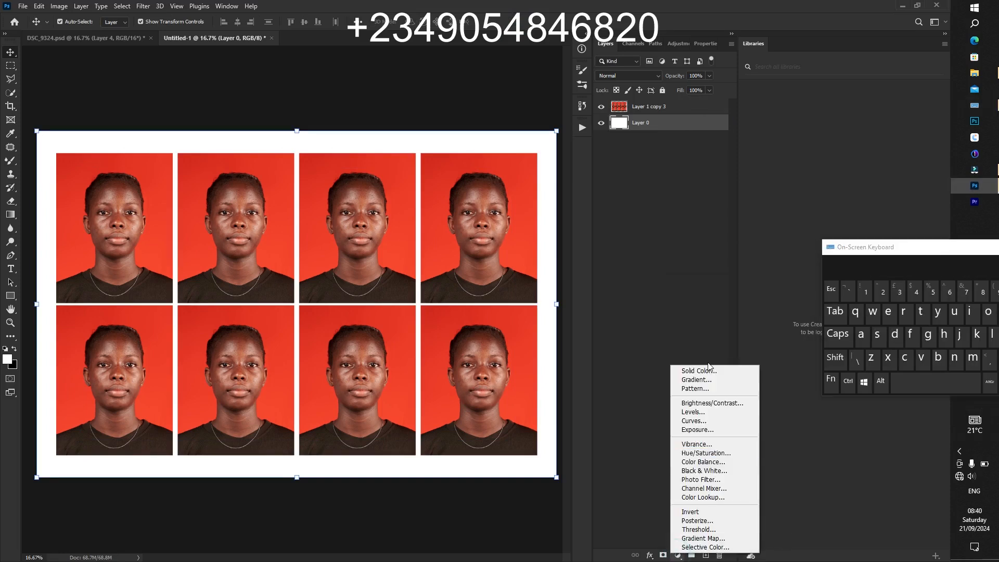
{"action": "left_click", "coordinate": [702, 368]}
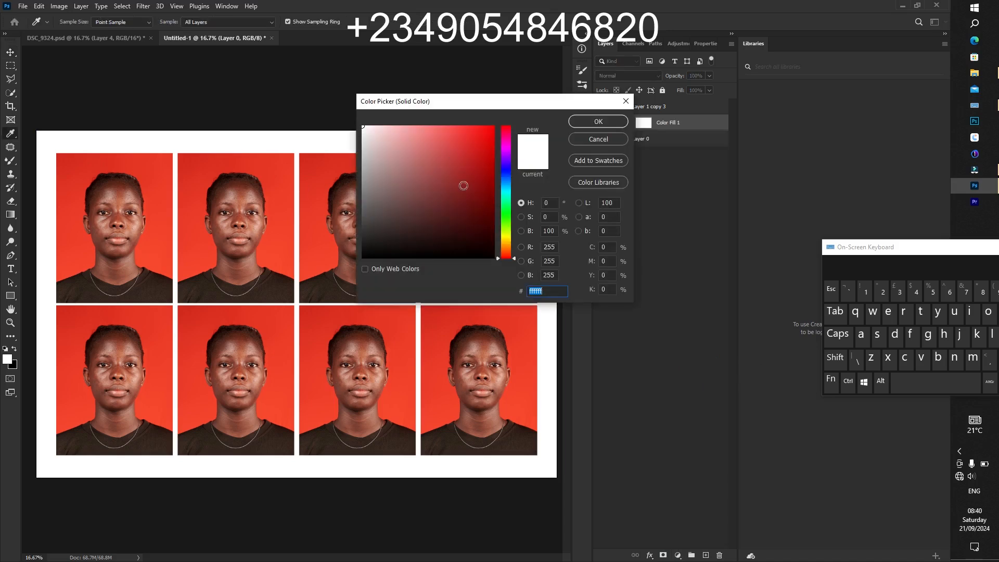
Set the solid fill to the pale lavender colour b8accf
{"action": "left_click", "coordinate": [507, 179]}
{"action": "left_click_drag", "start_coordinate": [507, 179], "coordinate": [507, 163]}
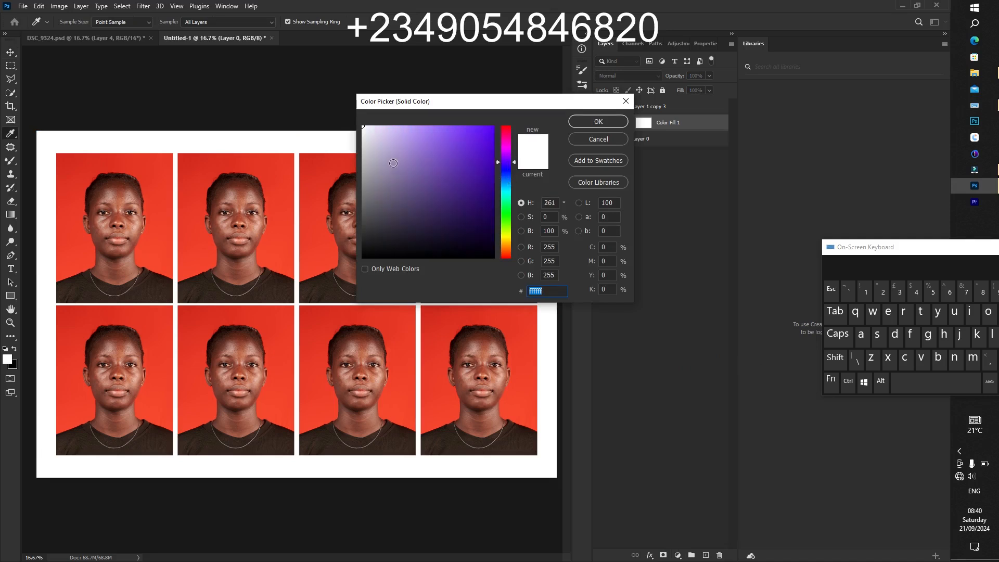
{"action": "left_click", "coordinate": [389, 160]}
{"action": "left_click", "coordinate": [387, 157]}
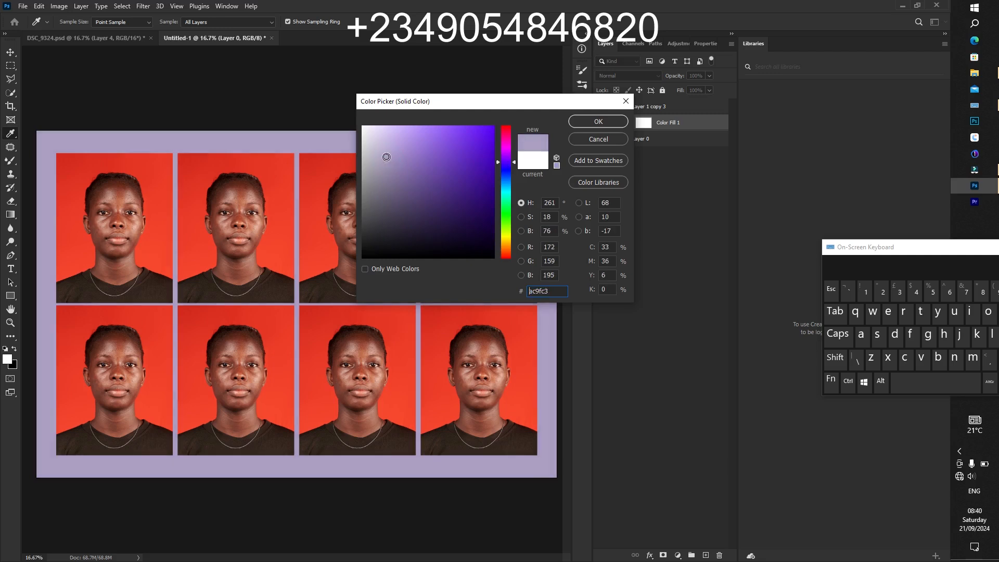
{"action": "left_click", "coordinate": [384, 151]}
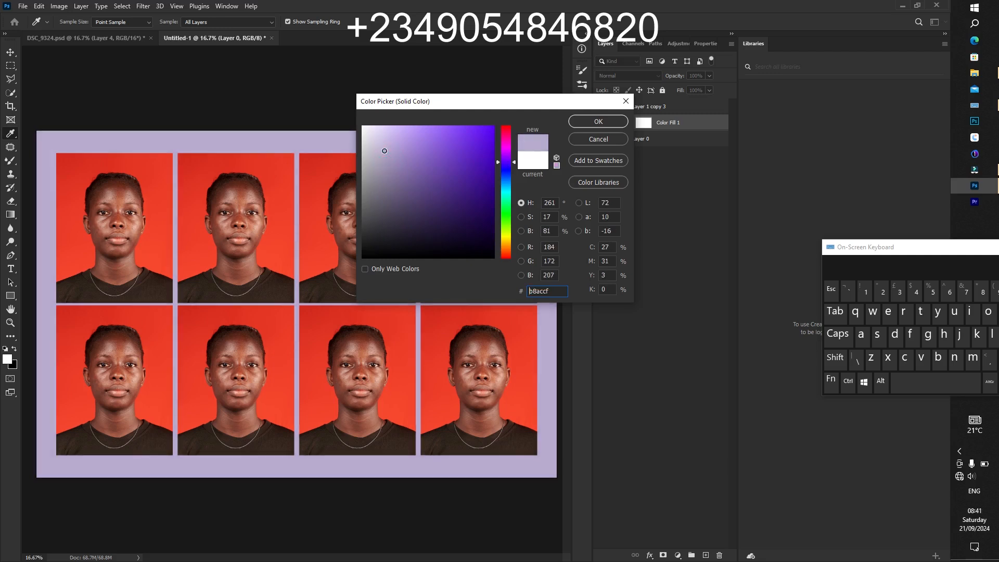
{"action": "left_click", "coordinate": [608, 121]}
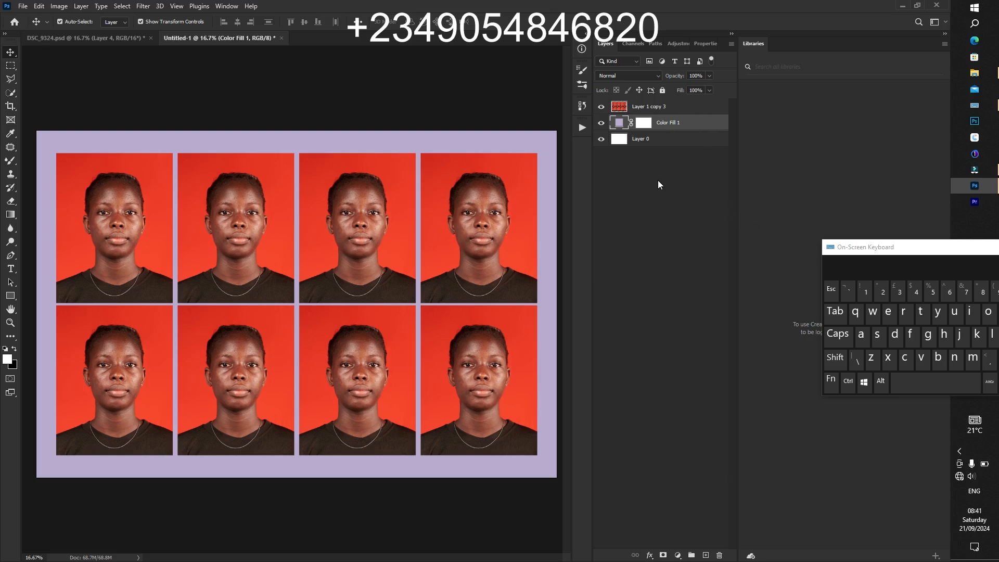
Save a copy of the print sheet to the Desktop as a JPEG named ygnmvyytv
{"action": "left_click", "coordinate": [848, 381]}
{"action": "left_click", "coordinate": [835, 358]}
{"action": "left_click", "coordinate": [877, 338]}
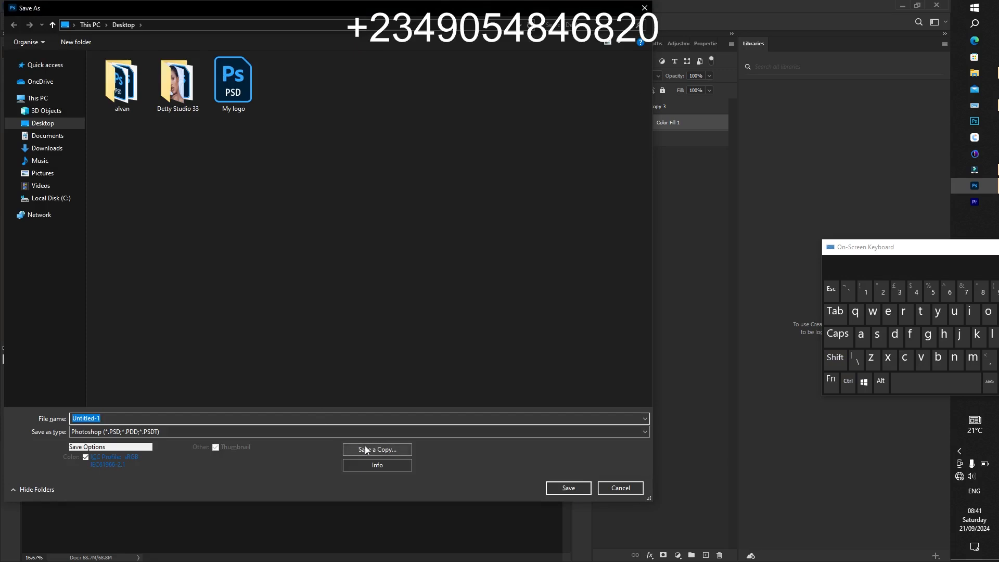
{"action": "left_click", "coordinate": [347, 450]}
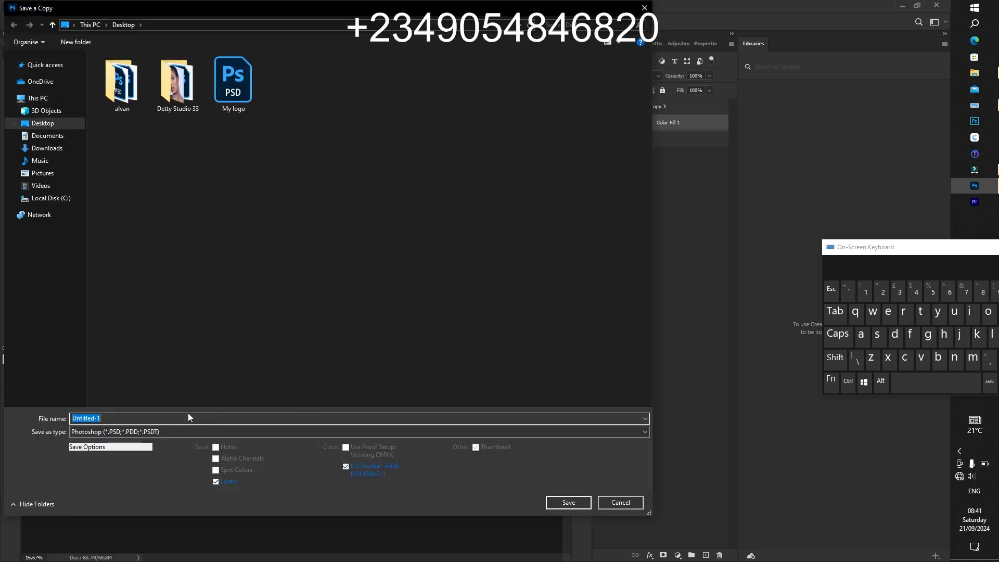
{"action": "type", "text": "ygnmvyytv"}
{"action": "left_click", "coordinate": [158, 430]}
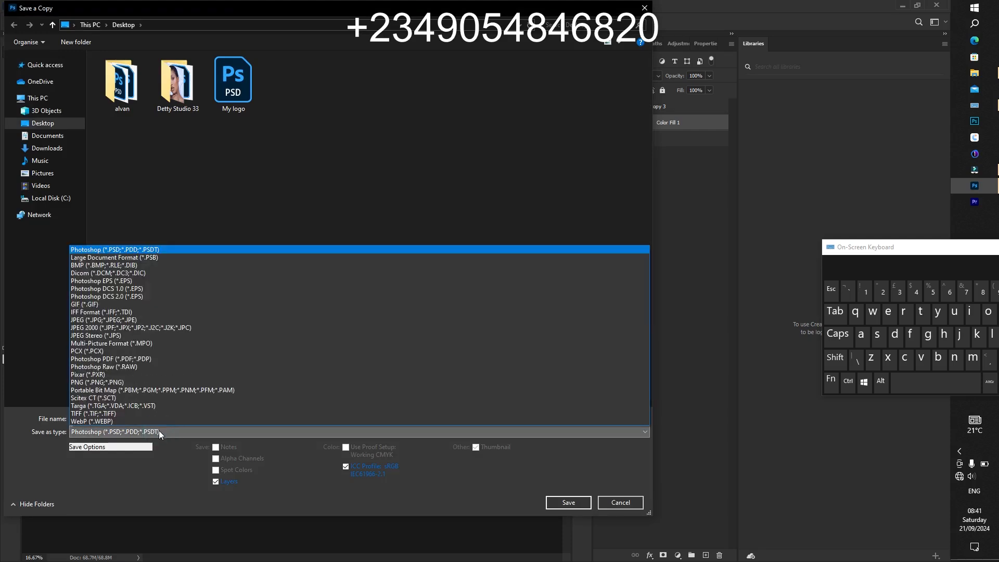
{"action": "left_click", "coordinate": [147, 320]}
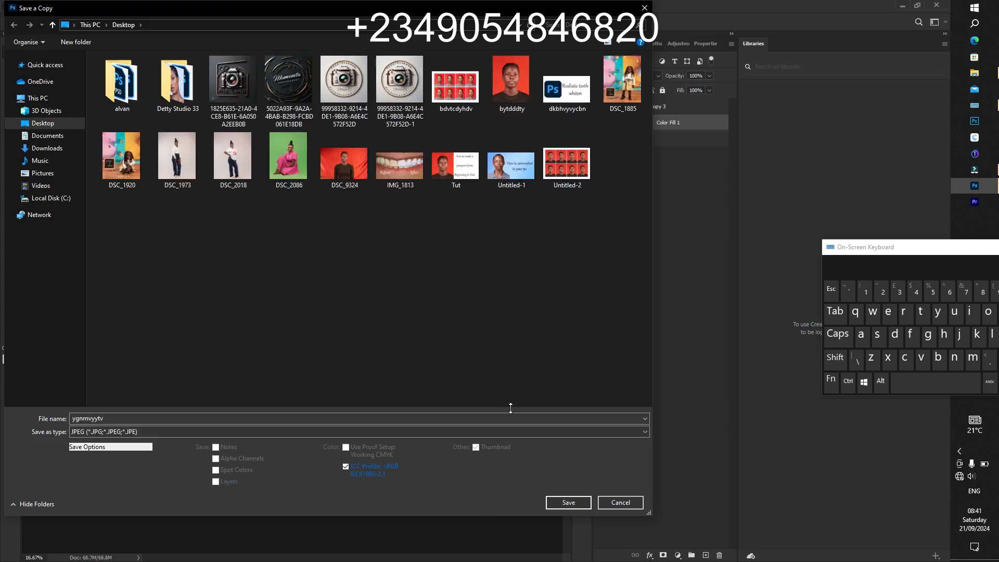
{"action": "left_click", "coordinate": [574, 503]}
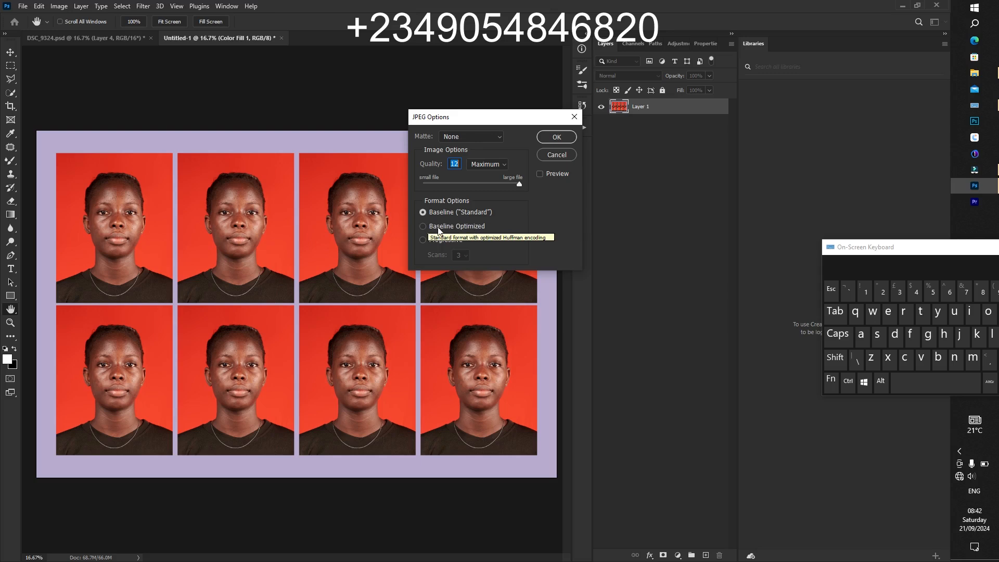
Export the JPEG at quality 12 (Maximum) in Baseline ("Standard") format with Matte set to None and Preview enabled
{"action": "left_click", "coordinate": [423, 240]}
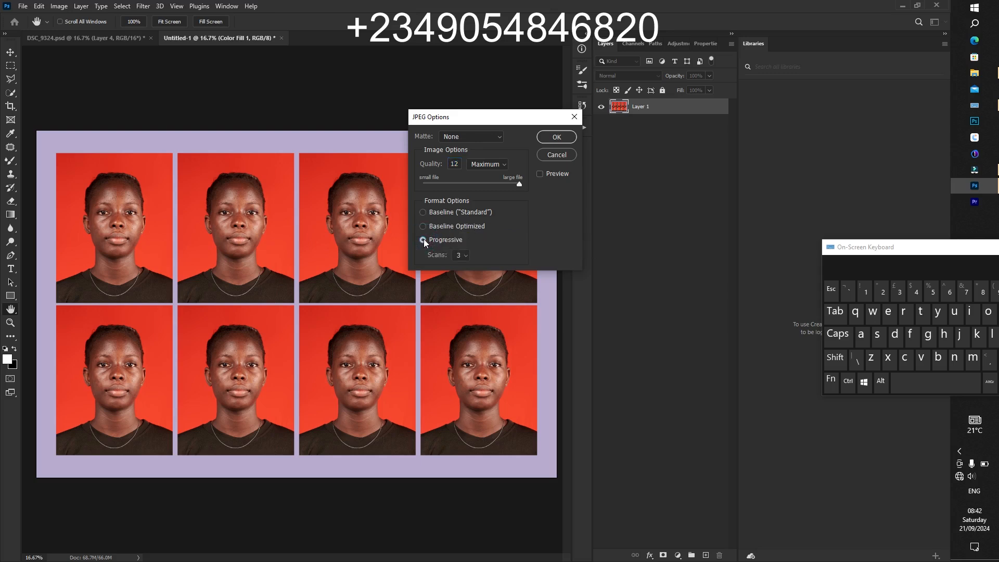
{"action": "left_click", "coordinate": [423, 213]}
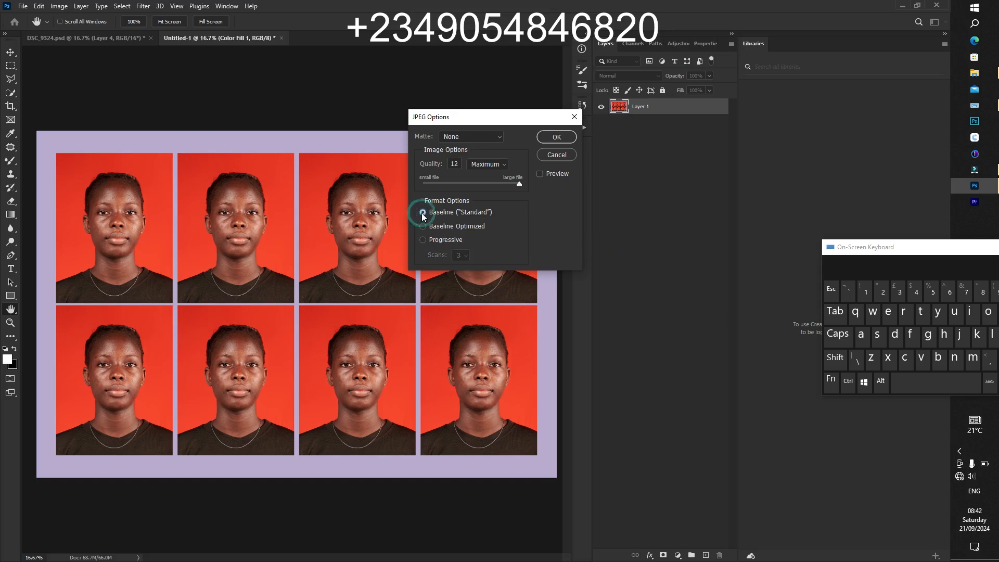
{"action": "left_click", "coordinate": [539, 177]}
{"action": "left_click", "coordinate": [488, 163]}
{"action": "left_click", "coordinate": [490, 165]}
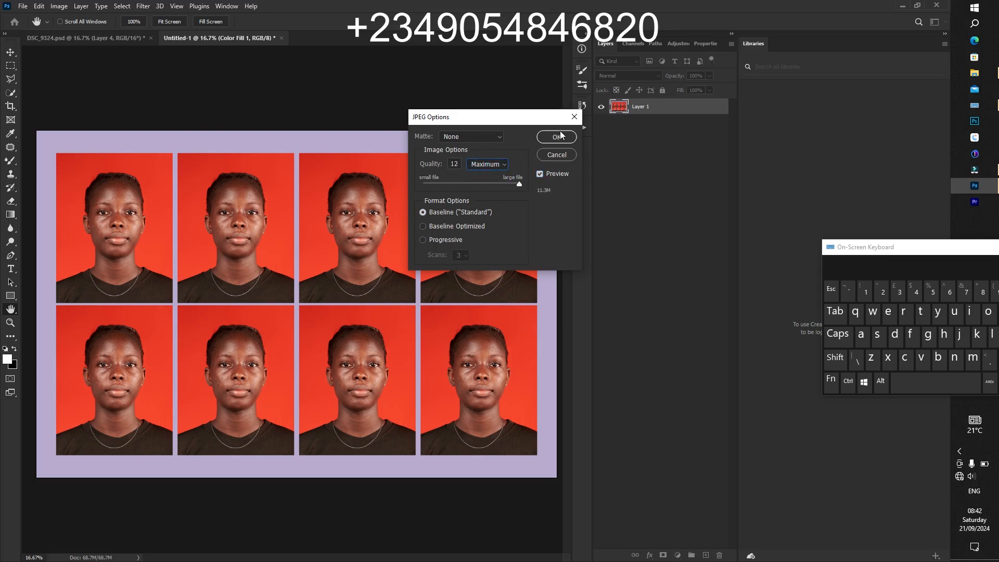
{"action": "left_click", "coordinate": [479, 139]}
{"action": "left_click", "coordinate": [477, 137]}
{"action": "left_click", "coordinate": [549, 142]}
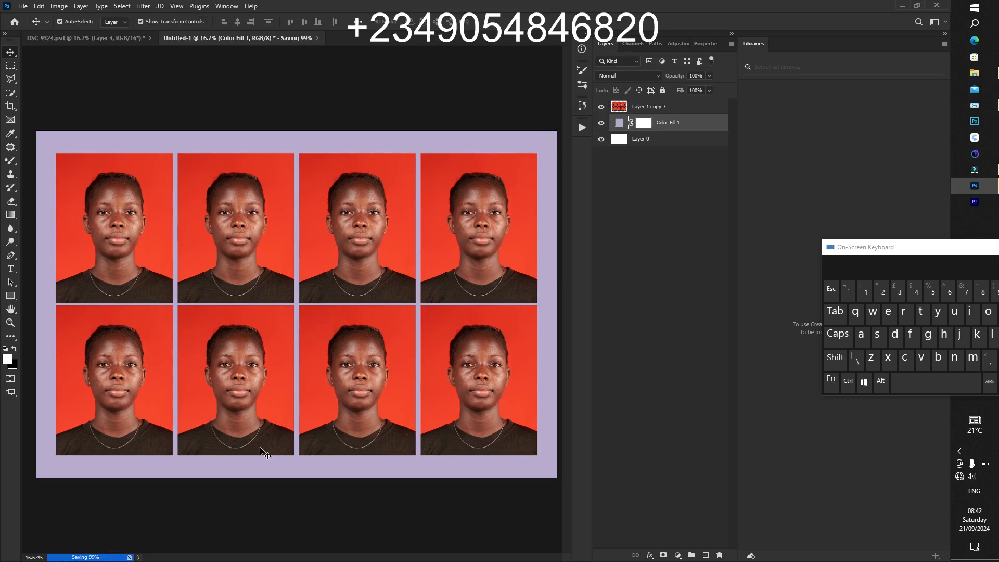
Open the exported ygnmvyytv JPEG from the desktop in the image viewer, inspect the sheet up close, and minimise the viewer
{"action": "left_click", "coordinate": [902, 6]}
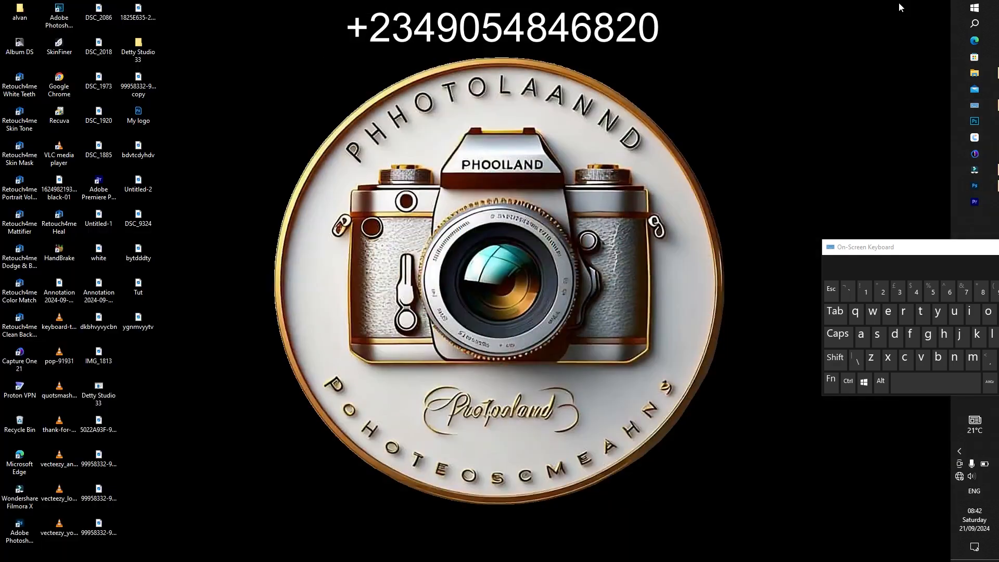
{"action": "left_click", "coordinate": [146, 319]}
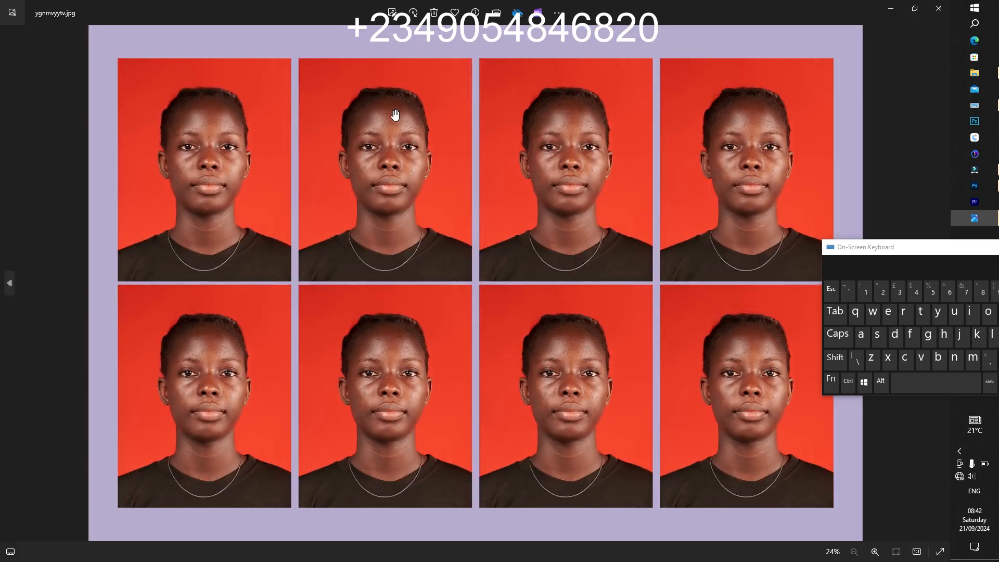
{"action": "scroll", "coordinate": [394, 110], "scroll_direction": "up", "scroll_amount": 5}
{"action": "scroll", "coordinate": [395, 114], "scroll_direction": "down", "scroll_amount": 5}
{"action": "left_click", "coordinate": [892, 10]}
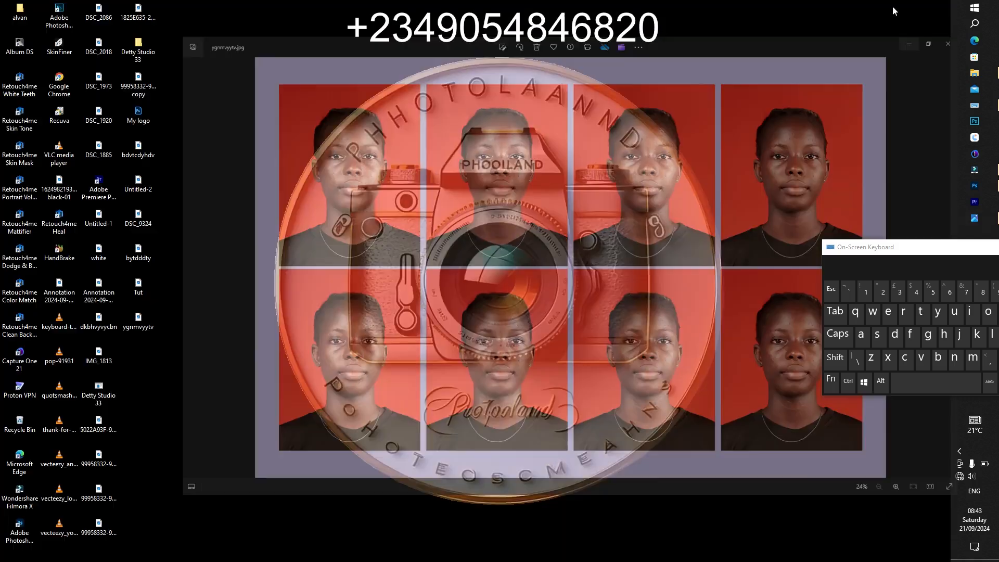